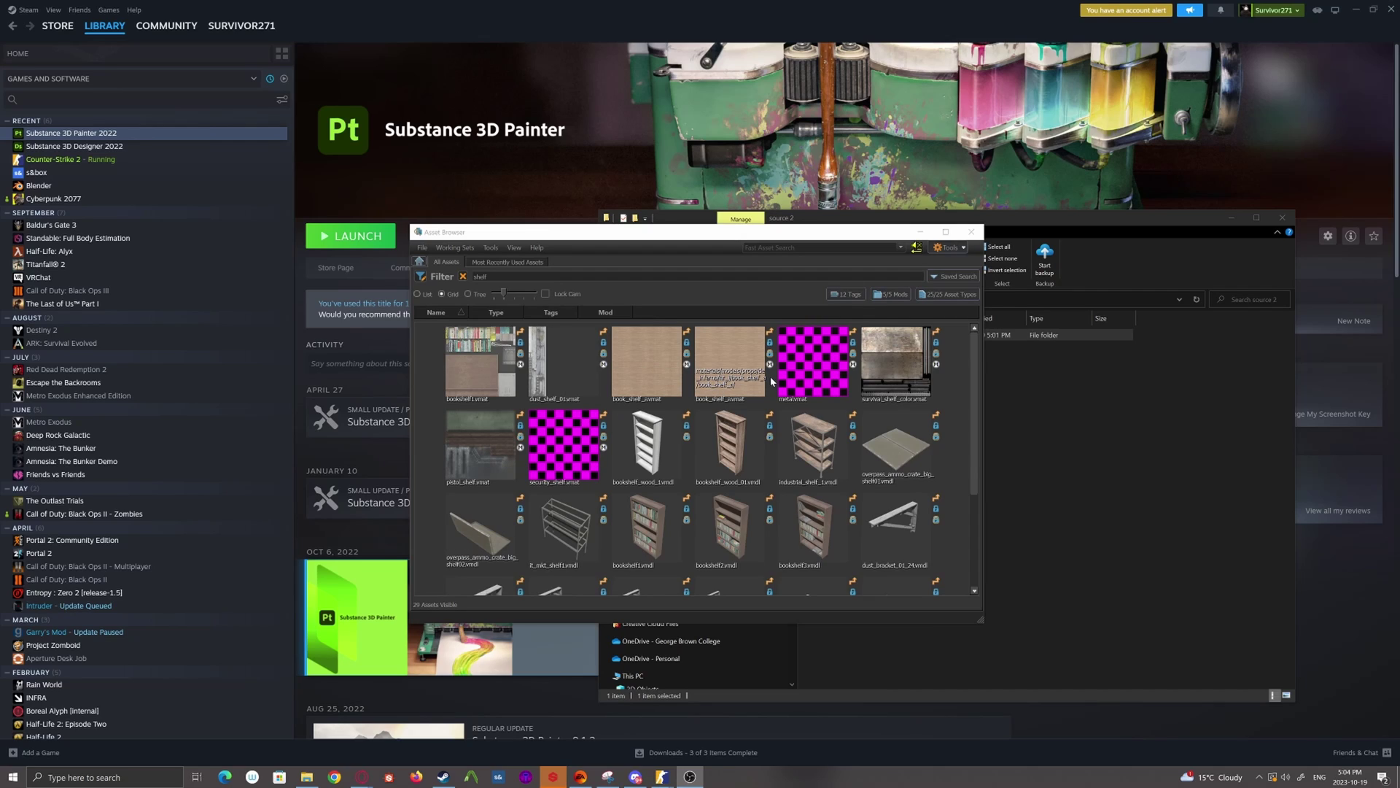
Expand the Tools menu in the Asset Browser to list the workshop editors
{"action": "left_click", "coordinate": [492, 248]}
{"action": "mouse_move", "coordinate": [501, 262]}
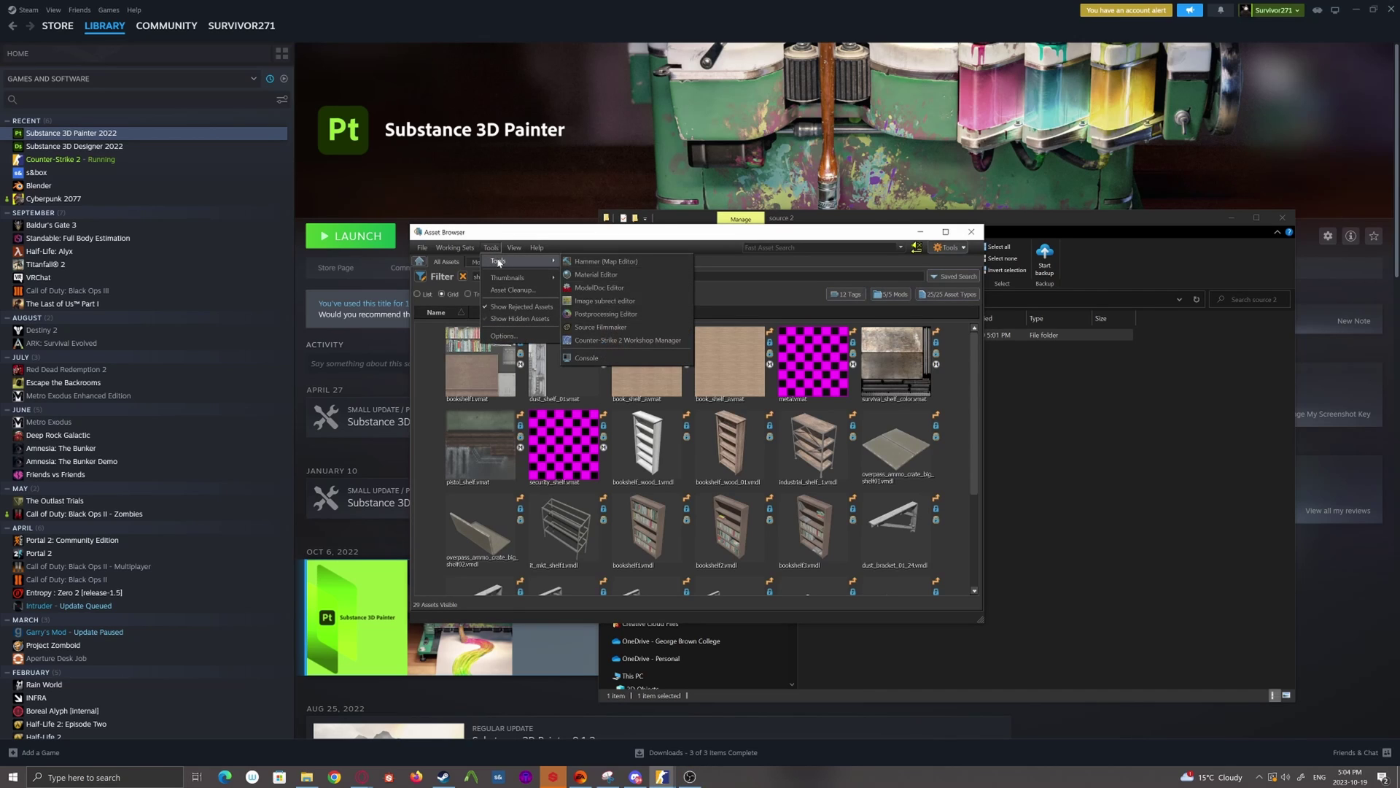
Launch the Material Editor, create a Csgo Simple material, and maximize the editor window
{"action": "left_click", "coordinate": [596, 275]}
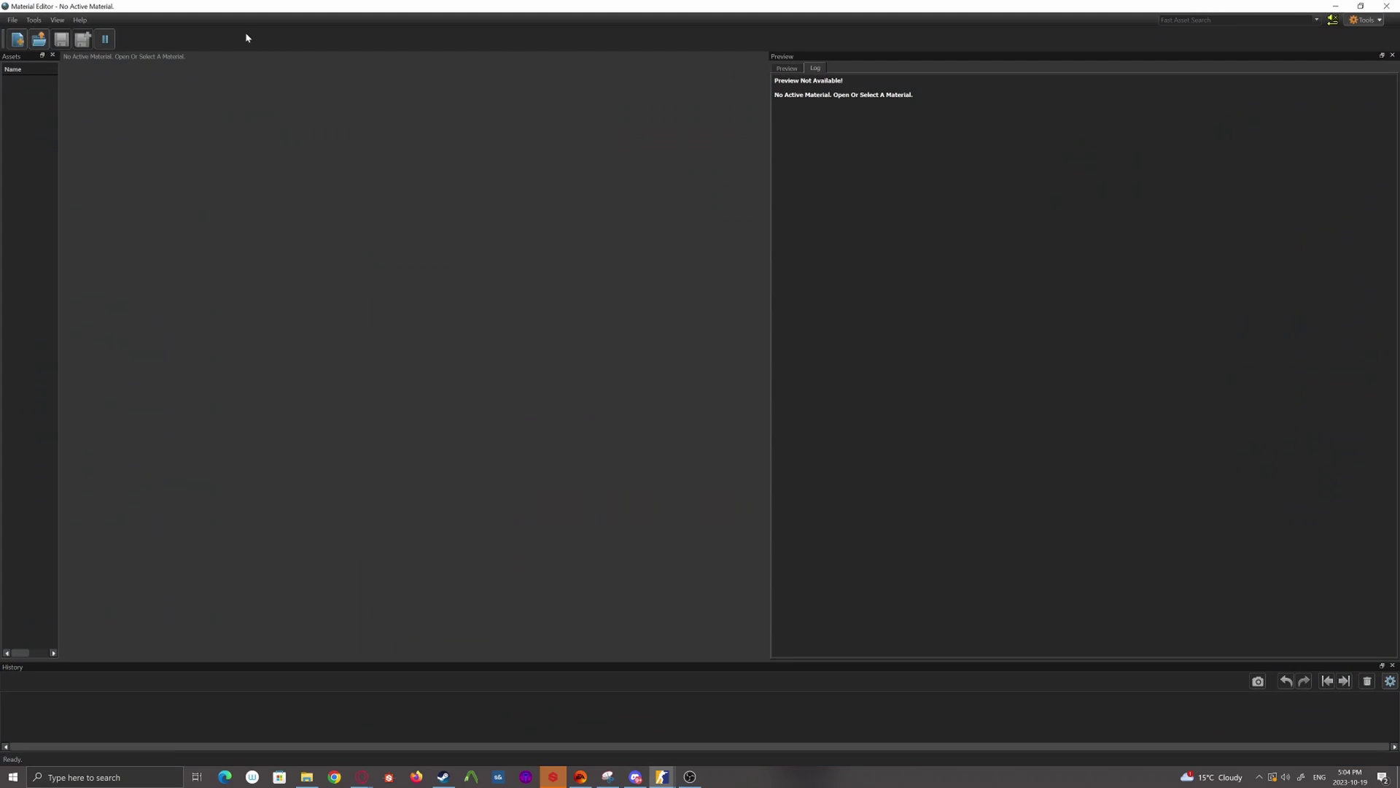
{"action": "double_click", "coordinate": [234, 7]}
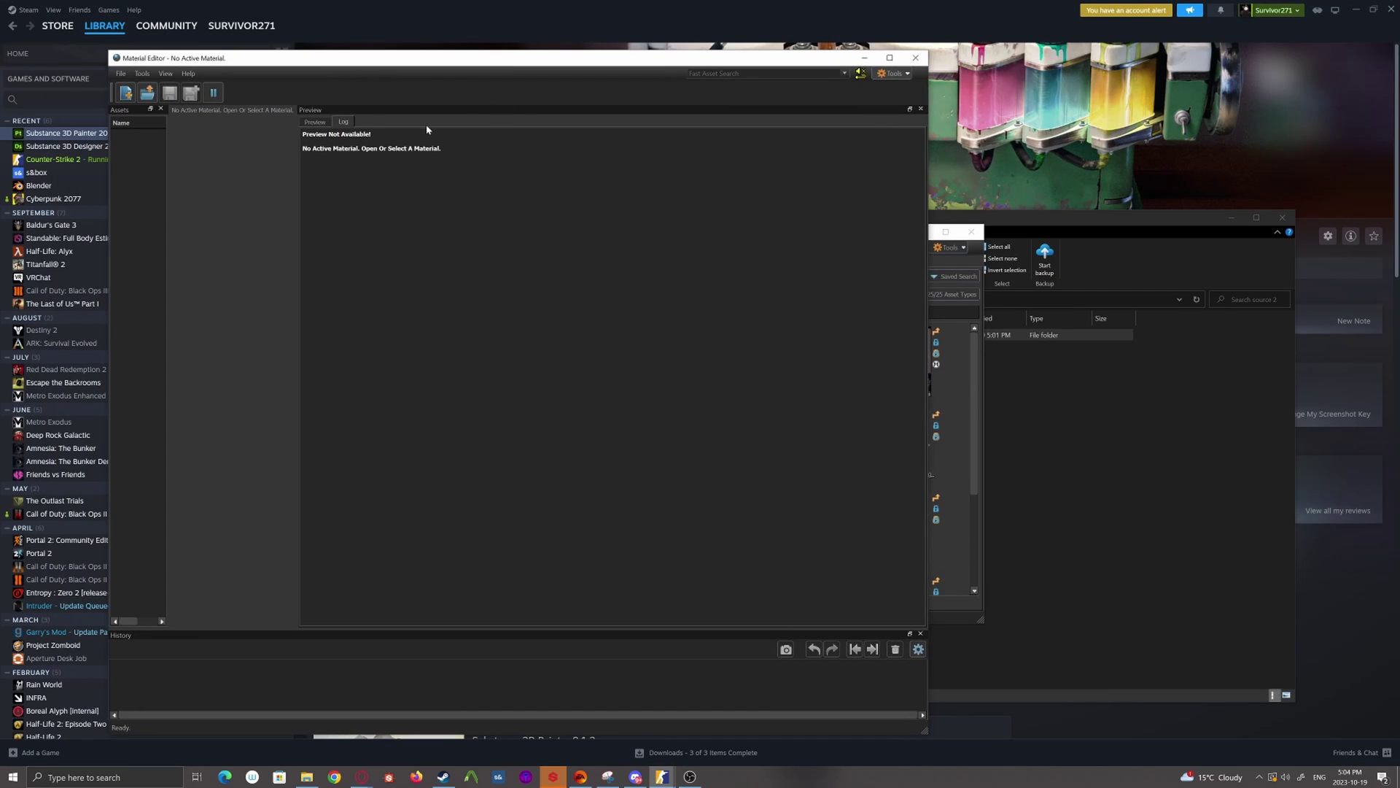
{"action": "left_click", "coordinate": [126, 92]}
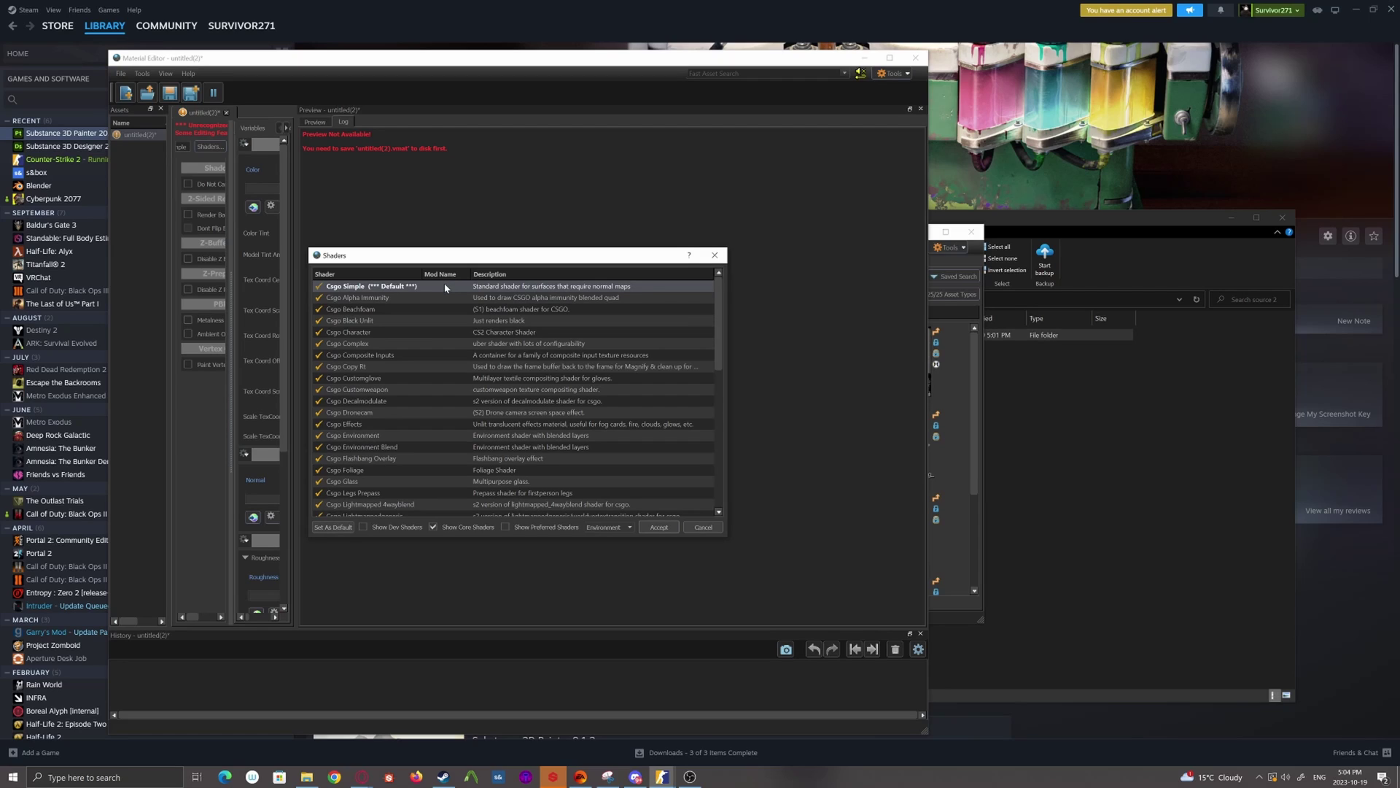
{"action": "double_click", "coordinate": [498, 289]}
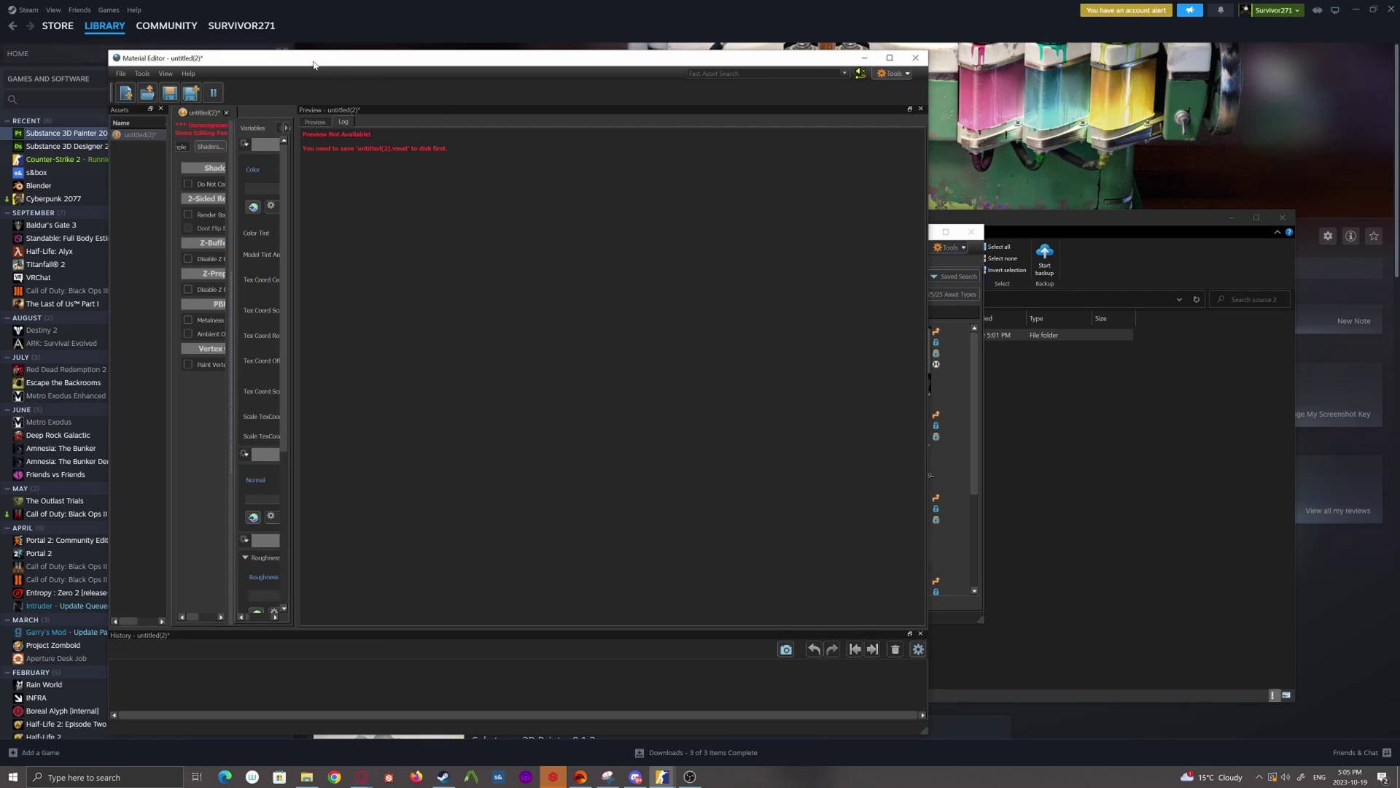
{"action": "left_click_drag", "start_coordinate": [313, 65], "coordinate": [342, 57]}
{"action": "double_click", "coordinate": [342, 58]}
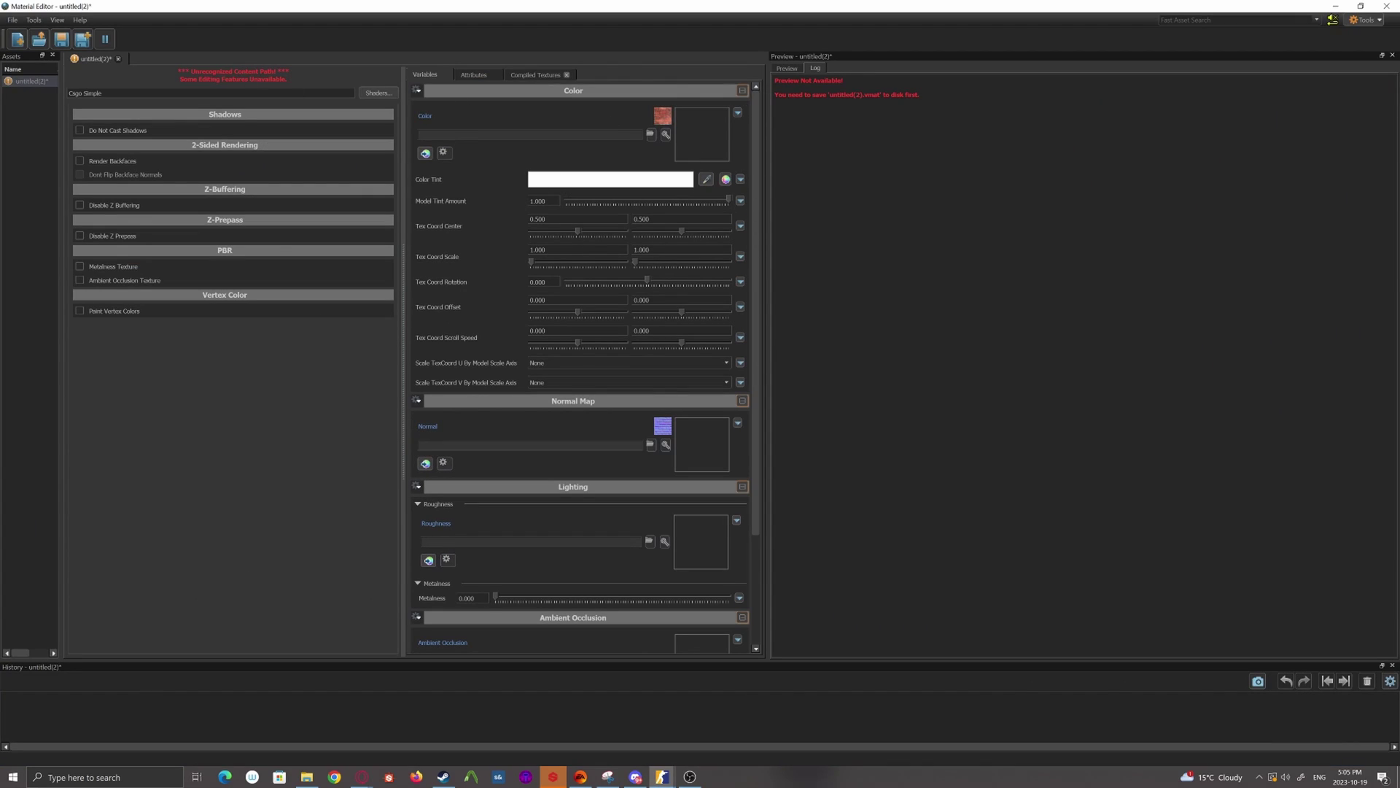
Start saving and create a new folder named 'material' inside de_medical
{"action": "key", "text": "ctrl+s"}
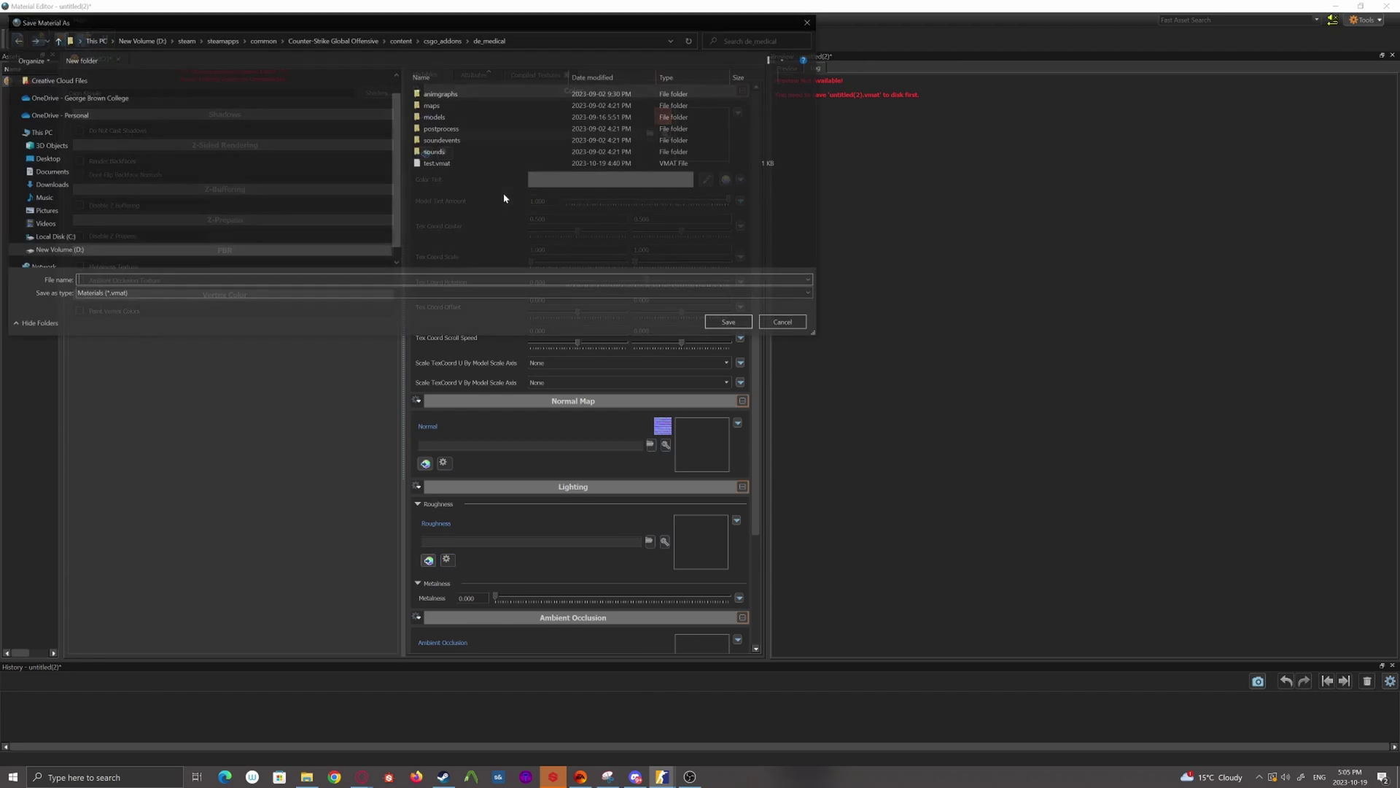
{"action": "right_click", "coordinate": [495, 202]}
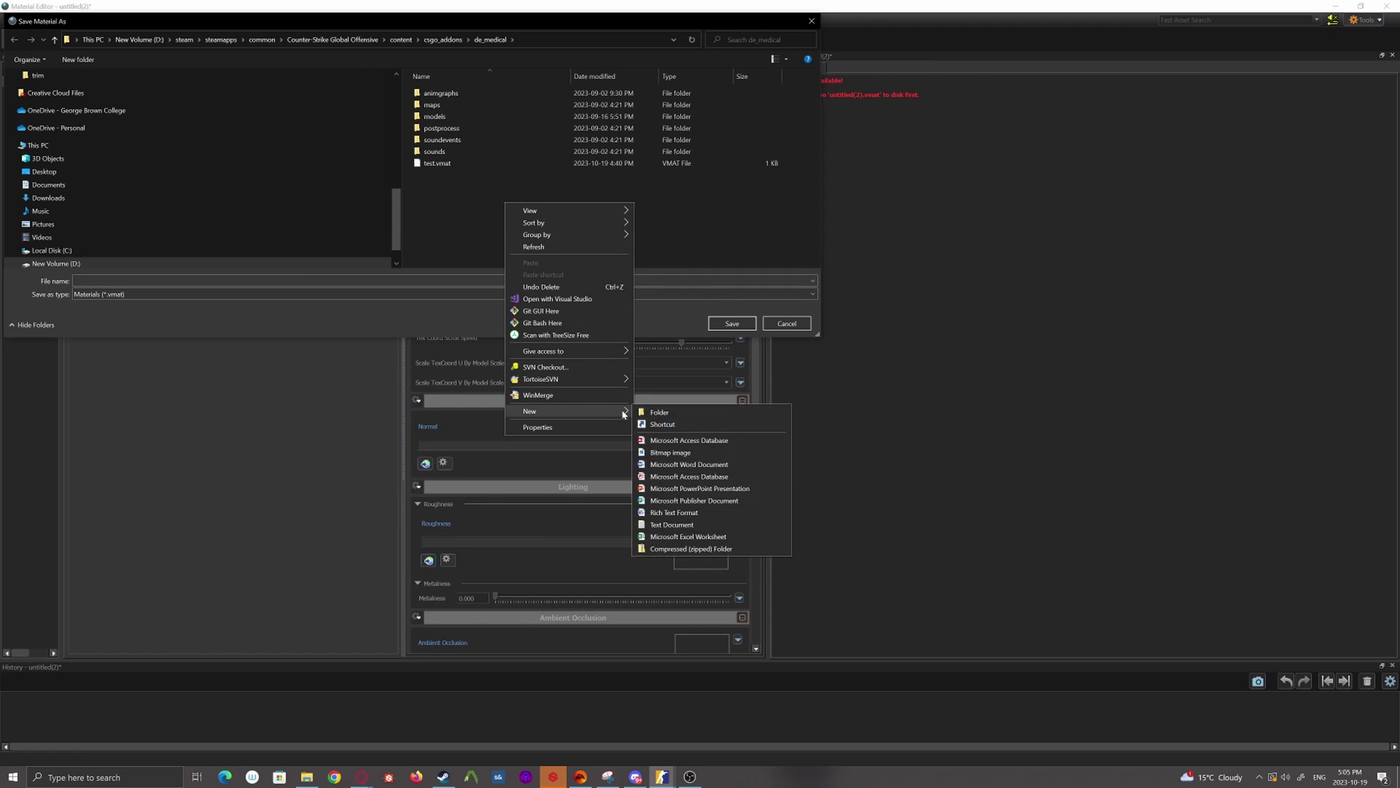
{"action": "left_click", "coordinate": [656, 413]}
{"action": "type", "text": "material"}
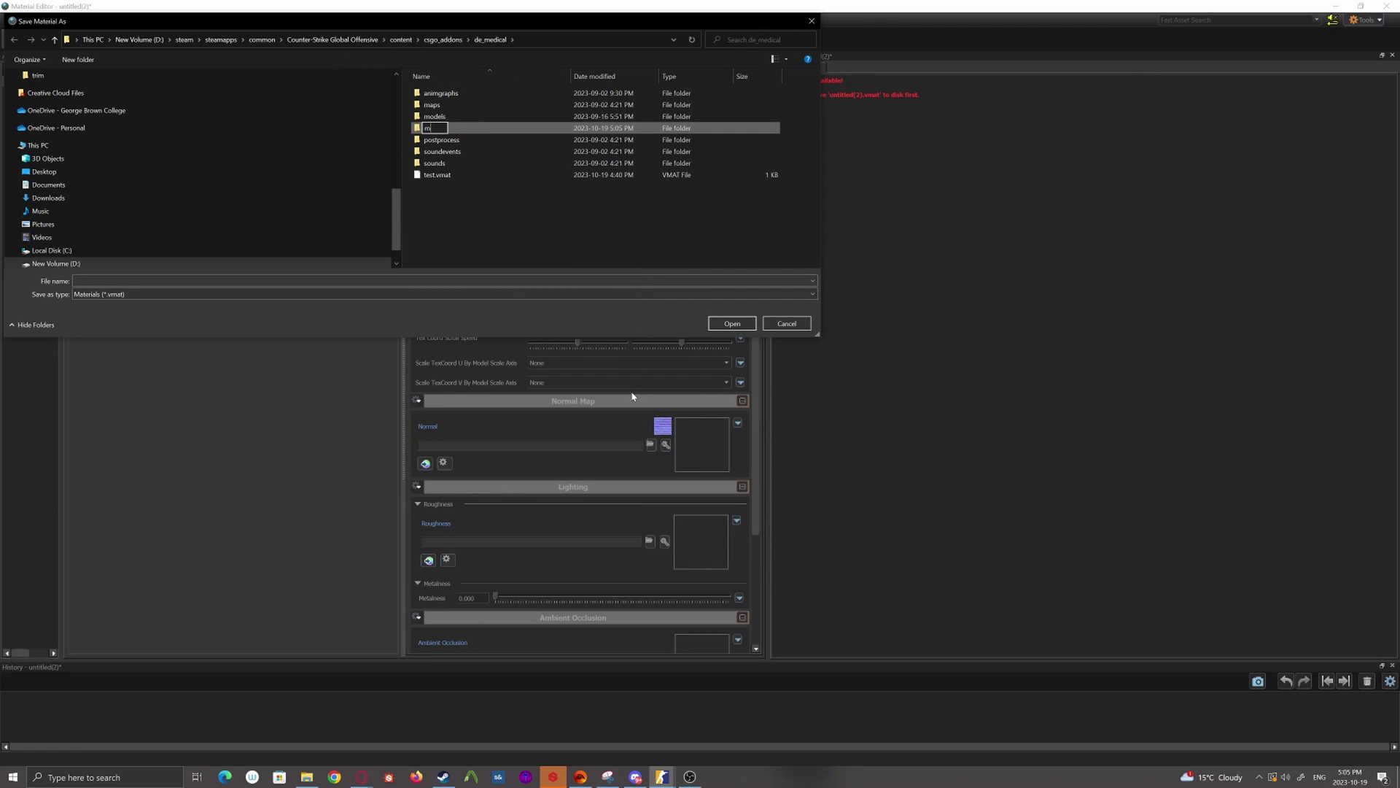
{"action": "key", "text": "Return"}
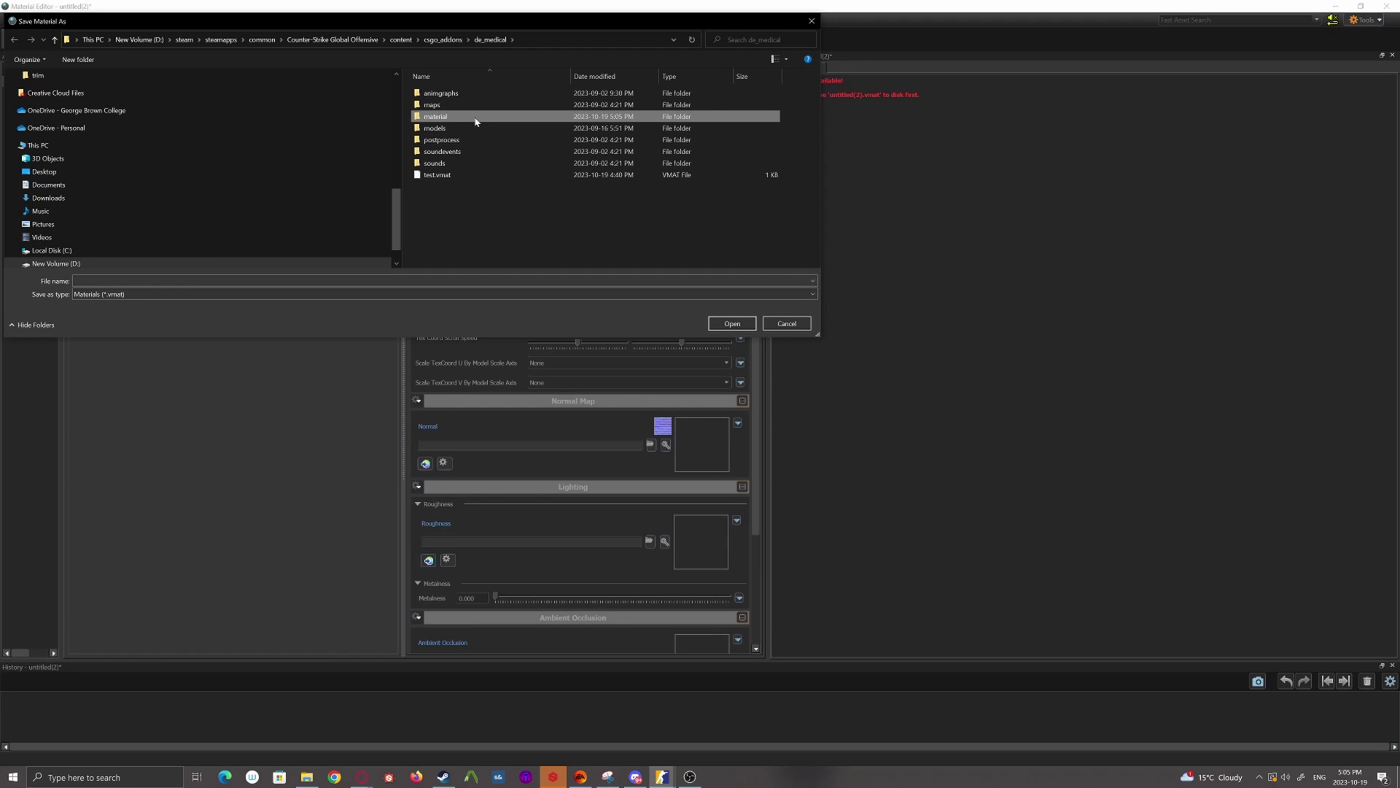
Save the material as 'testmaterial' inside the new material folder
{"action": "double_click", "coordinate": [481, 119]}
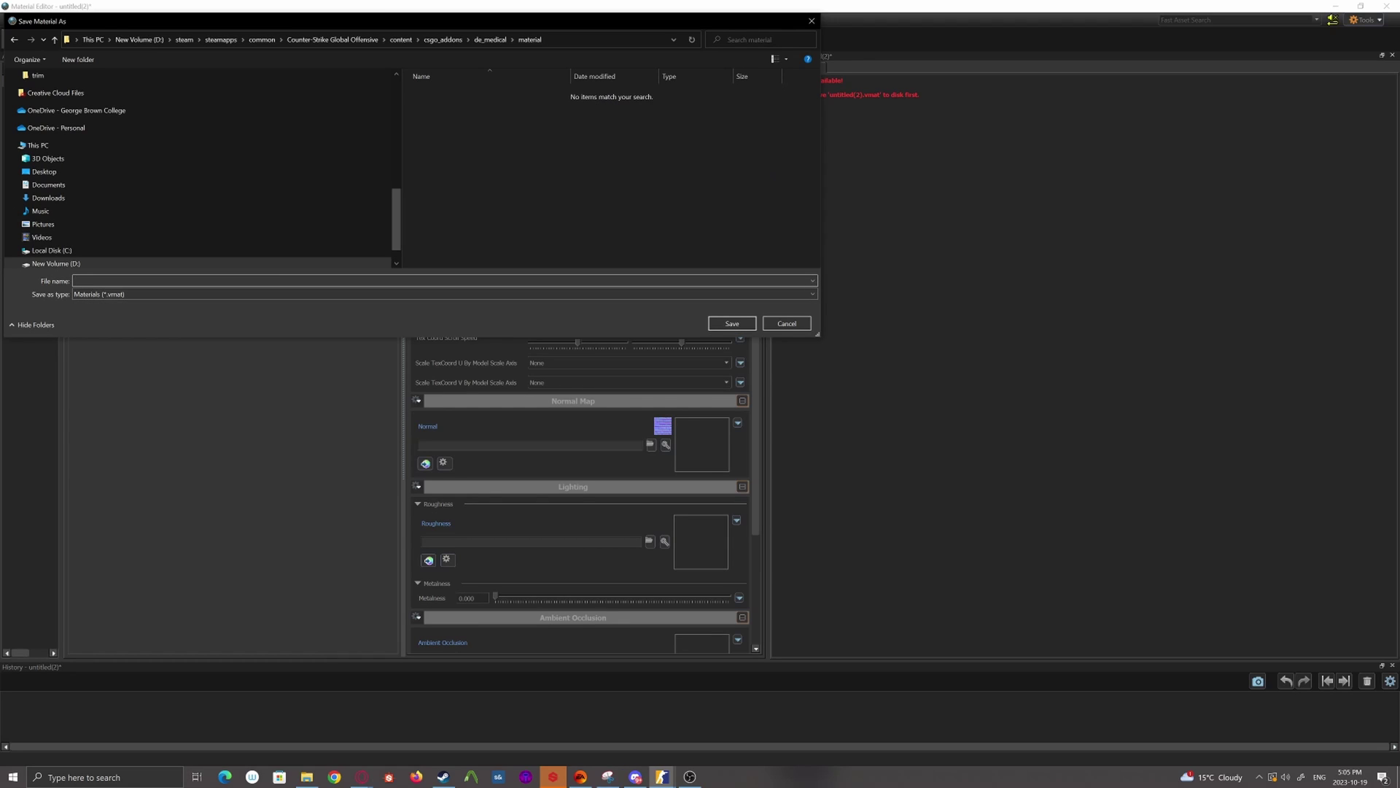
{"action": "type", "text": "testm"}
{"action": "key", "text": "Return"}
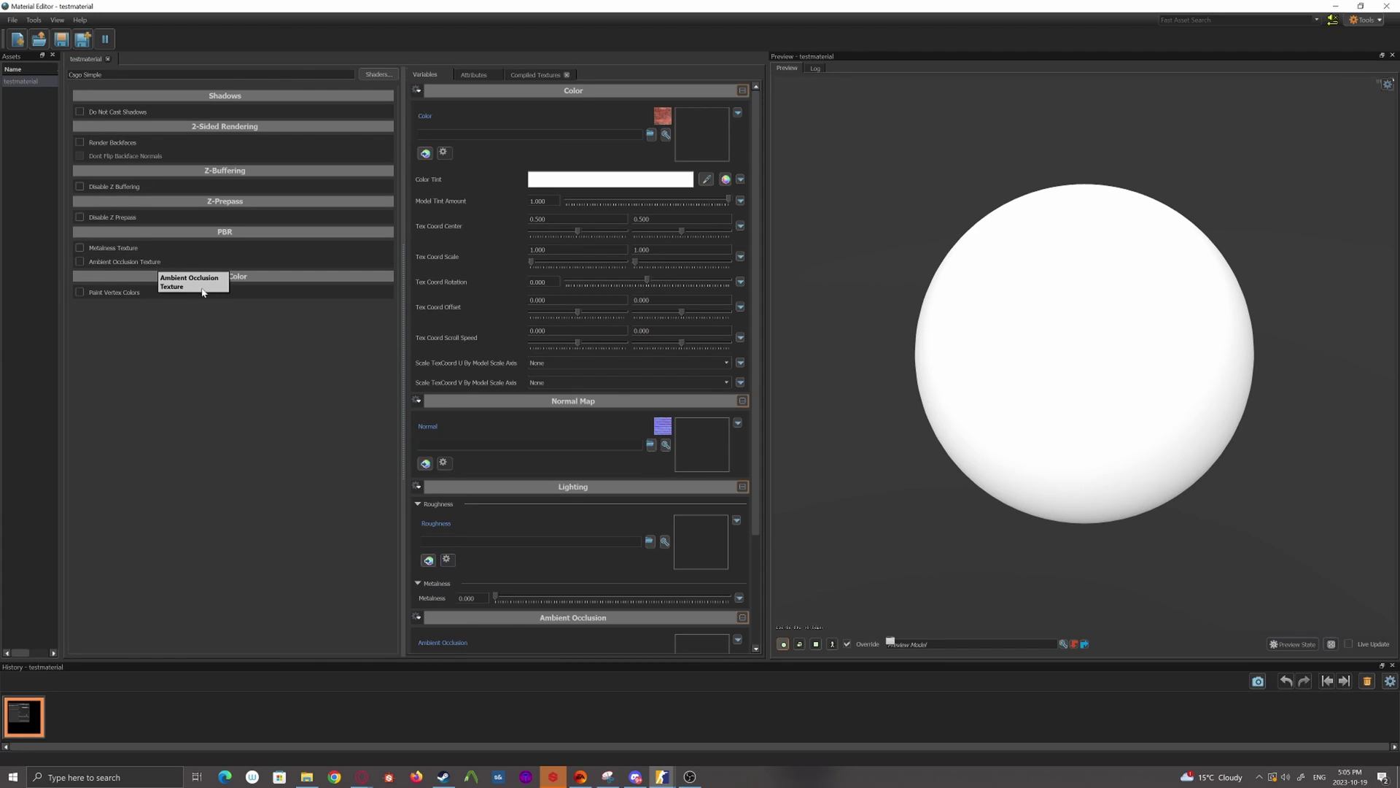
Enable the Metalness texture under PBR and review the texture slots in the Variables panel
{"action": "scroll", "coordinate": [202, 290], "scroll_direction": "down", "scroll_amount": 2}
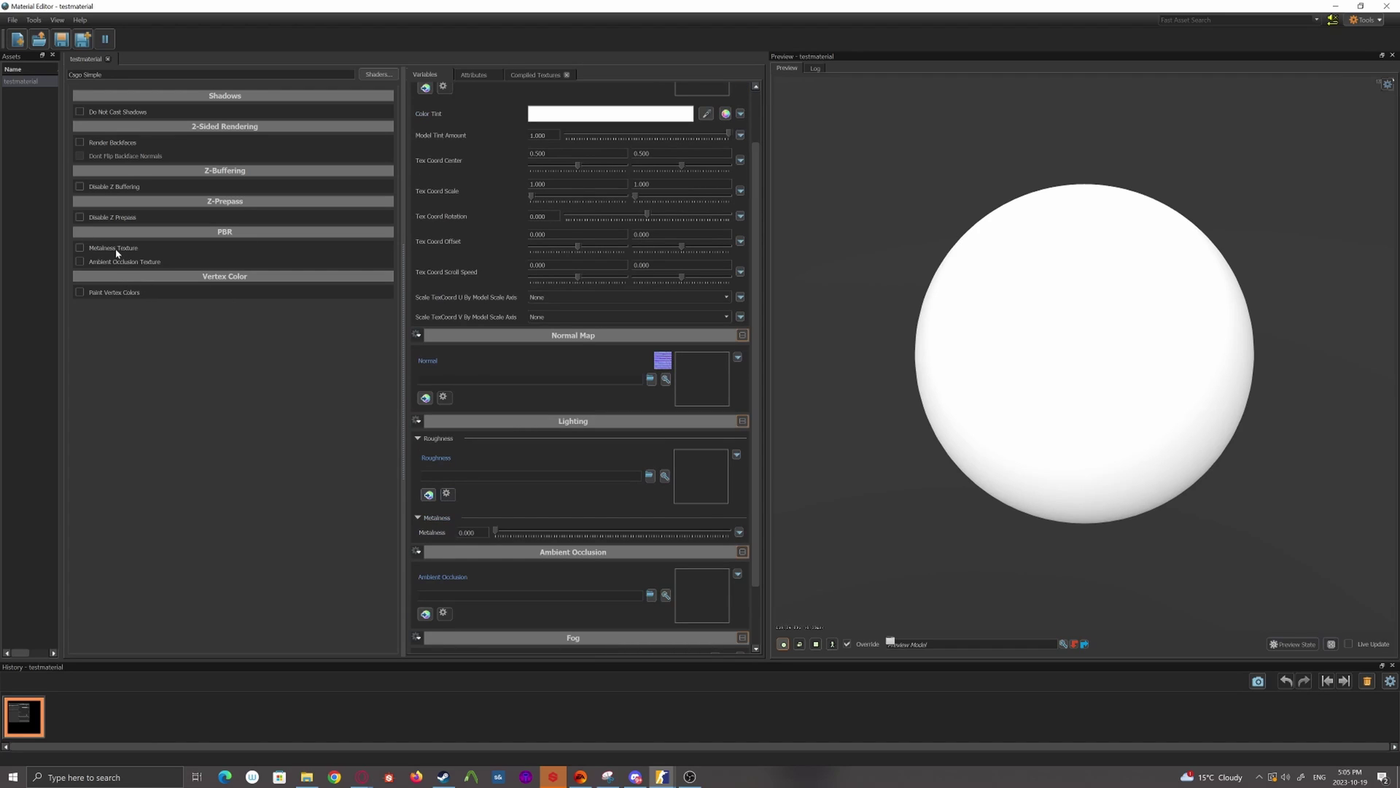
{"action": "scroll", "coordinate": [583, 407], "scroll_direction": "down", "scroll_amount": 2}
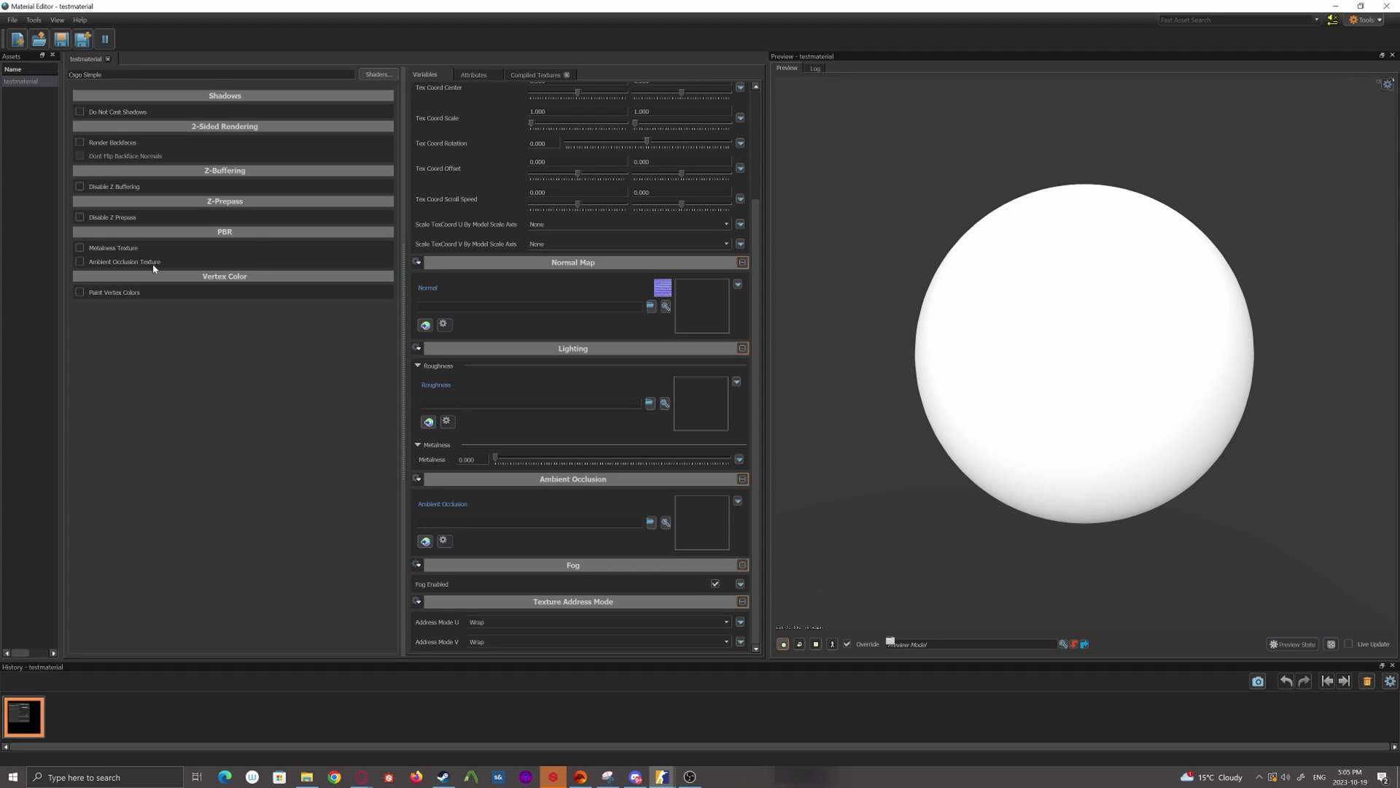
{"action": "left_click", "coordinate": [110, 247]}
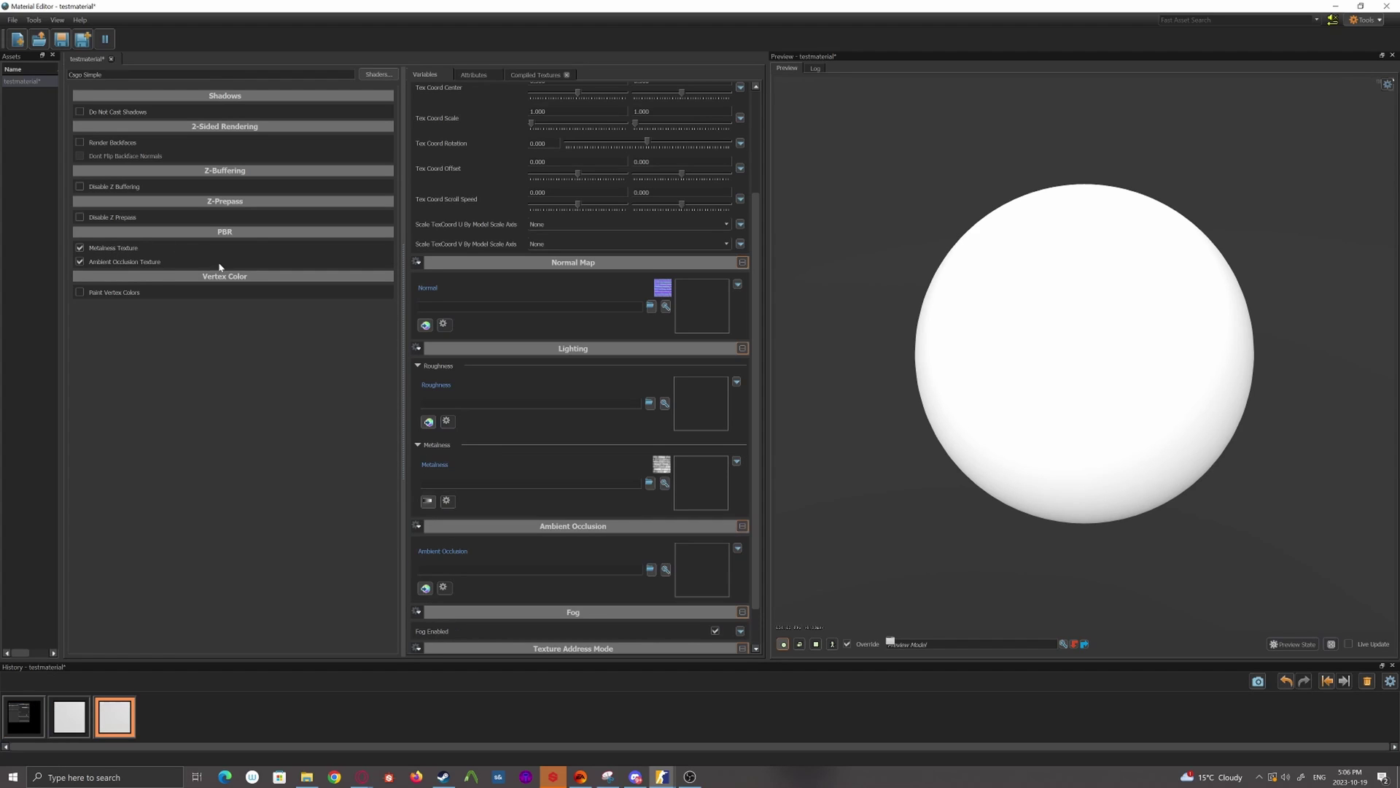
{"action": "scroll", "coordinate": [516, 363], "scroll_direction": "up", "scroll_amount": 4}
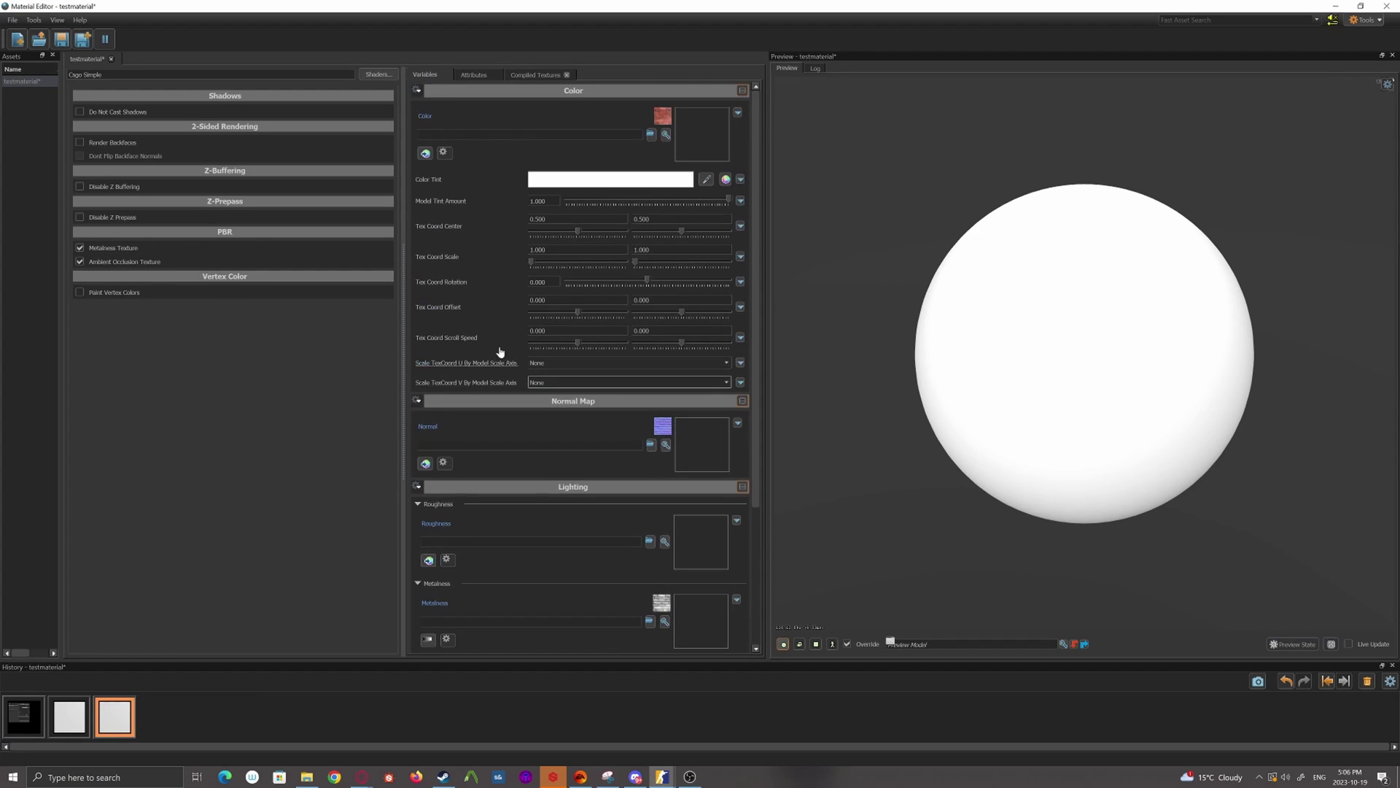
{"action": "scroll", "coordinate": [582, 357], "scroll_direction": "down", "scroll_amount": 4}
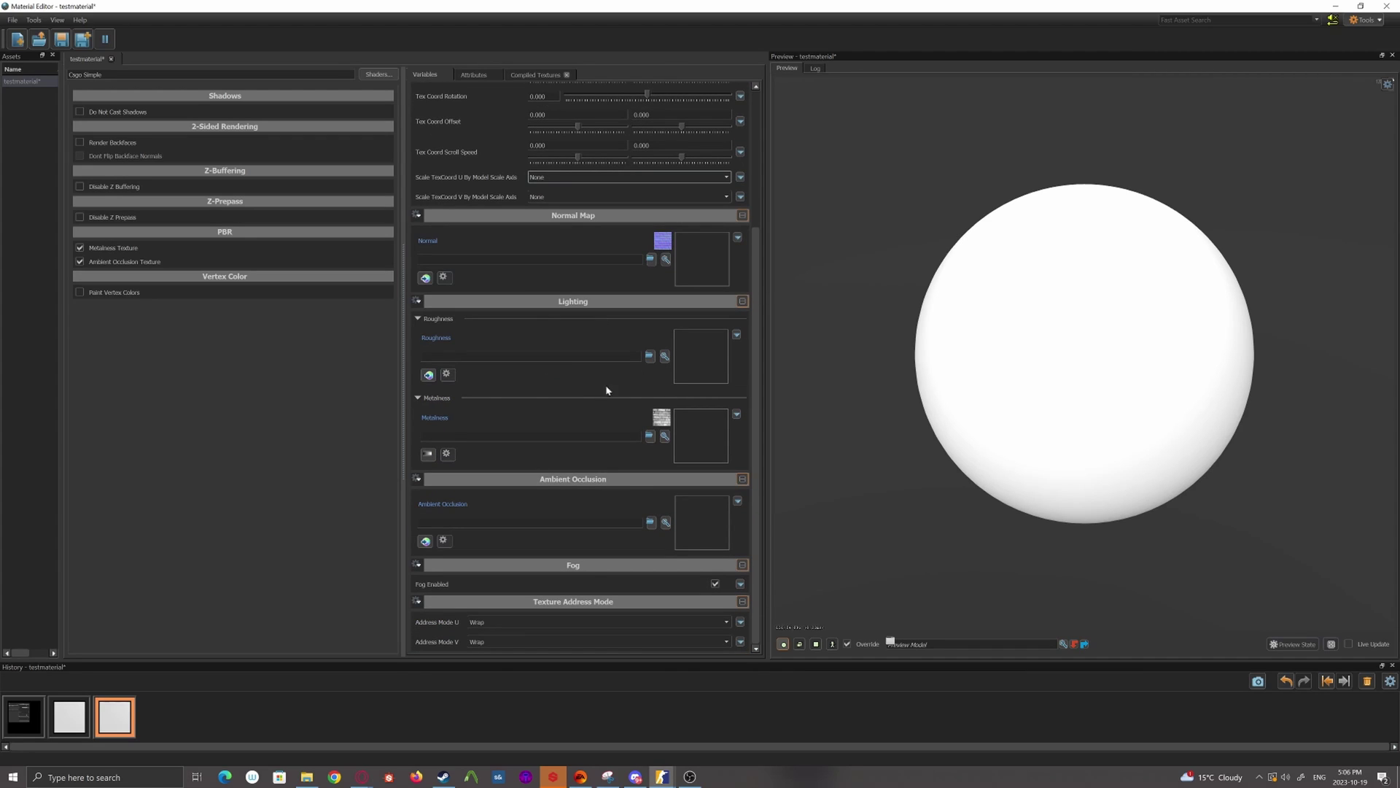
{"action": "scroll", "coordinate": [626, 394], "scroll_direction": "up", "scroll_amount": 2}
{"action": "scroll", "coordinate": [519, 438], "scroll_direction": "down", "scroll_amount": 2}
{"action": "scroll", "coordinate": [520, 399], "scroll_direction": "up", "scroll_amount": 4}
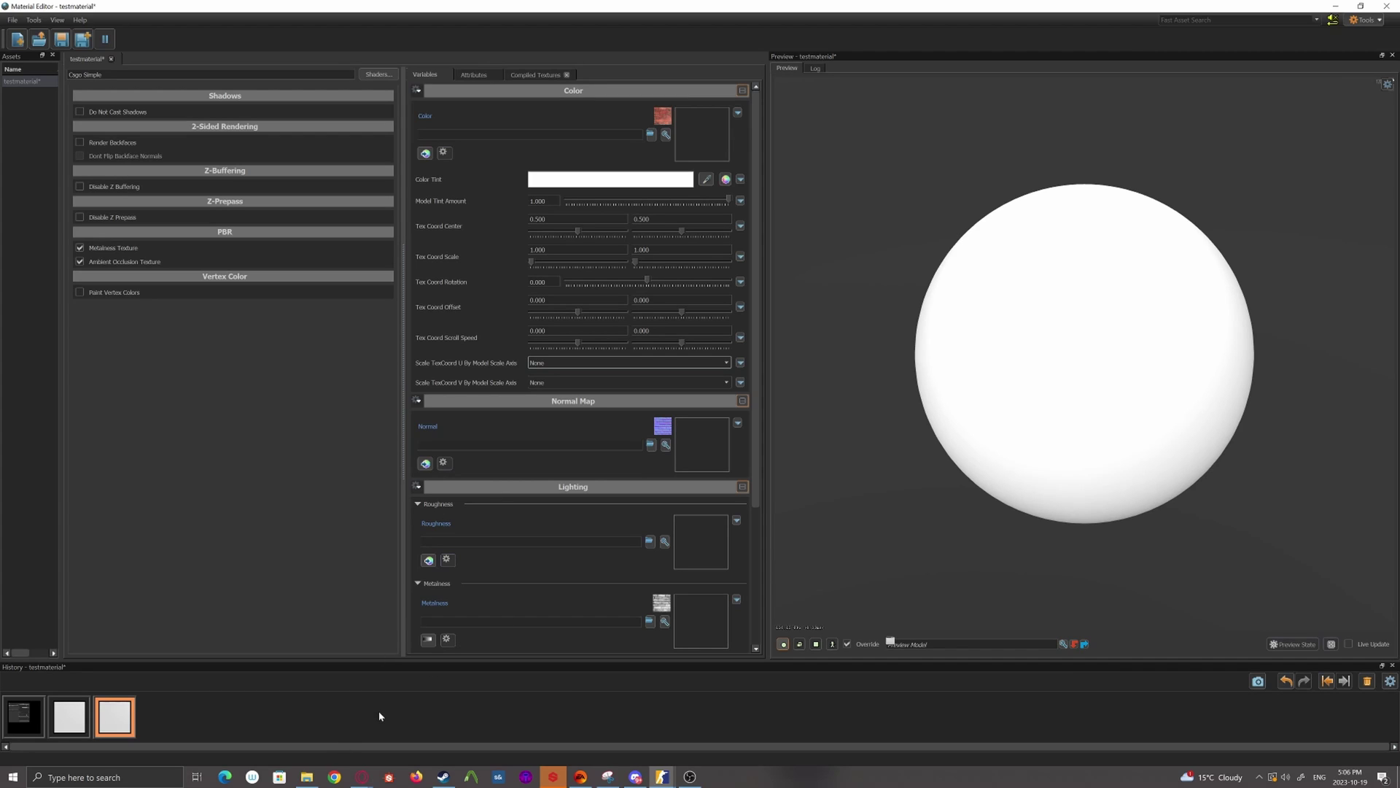
Select the trim1 texture folder in Explorer and return to the steamapps folder
{"action": "left_click", "coordinate": [307, 776]}
{"action": "left_click", "coordinate": [859, 360]}
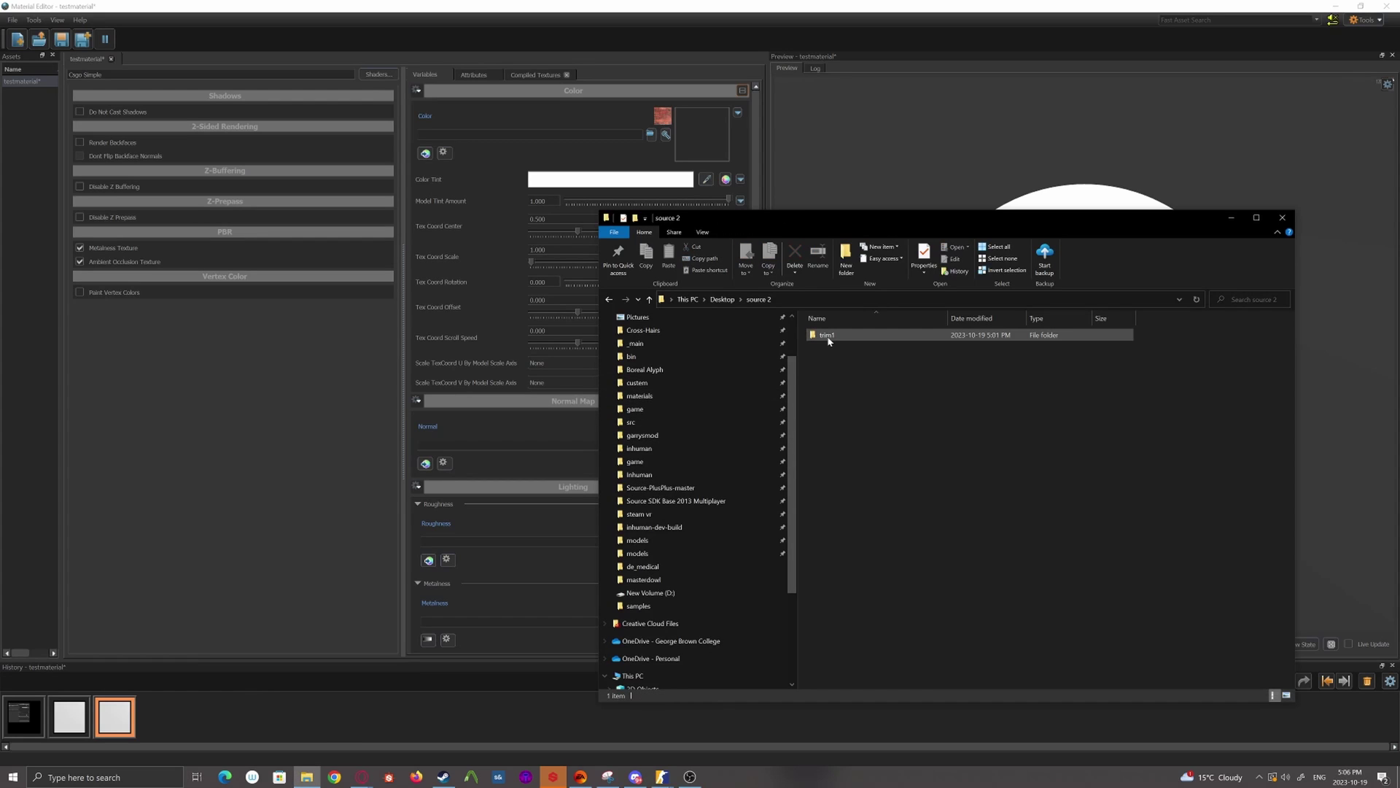
{"action": "left_click", "coordinate": [829, 341]}
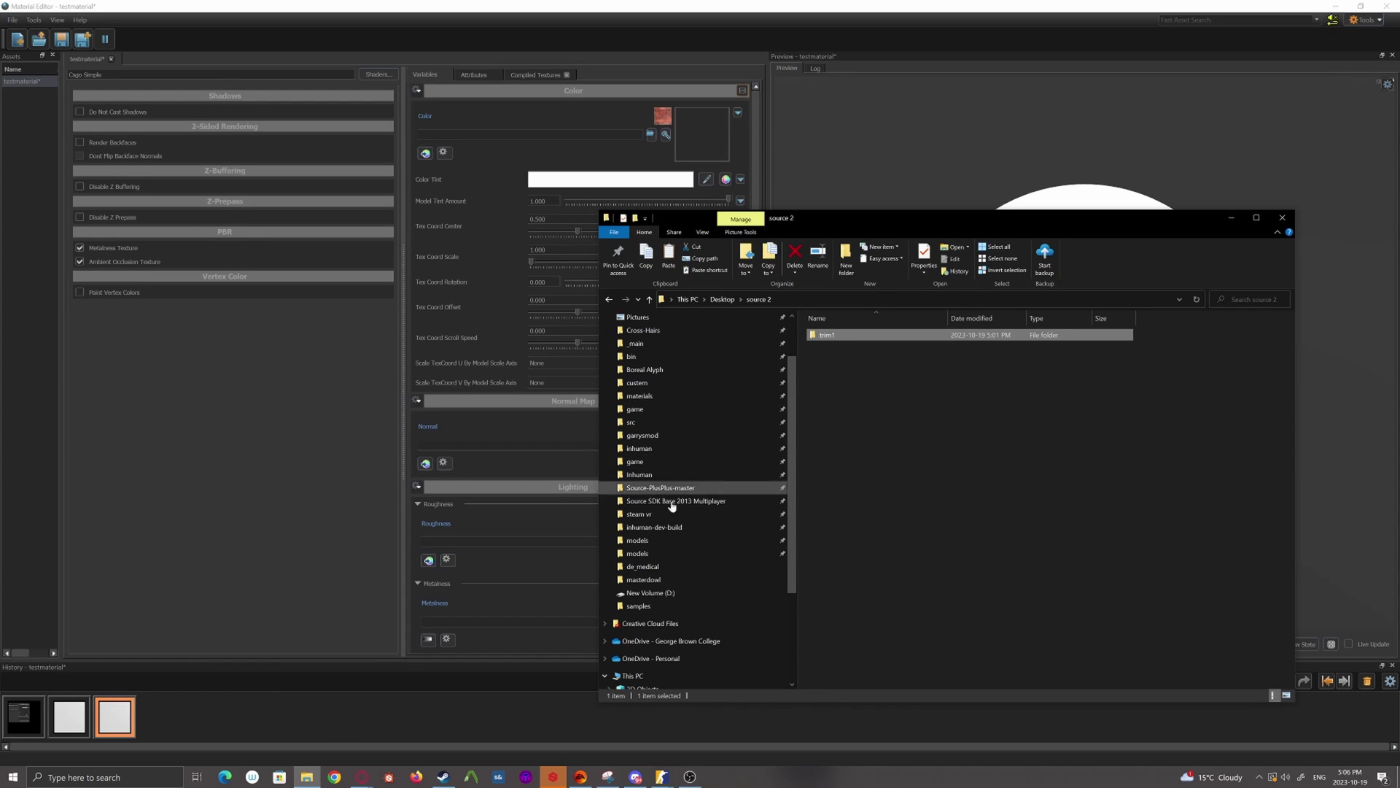
{"action": "left_click", "coordinate": [871, 354]}
{"action": "left_click", "coordinate": [839, 336]}
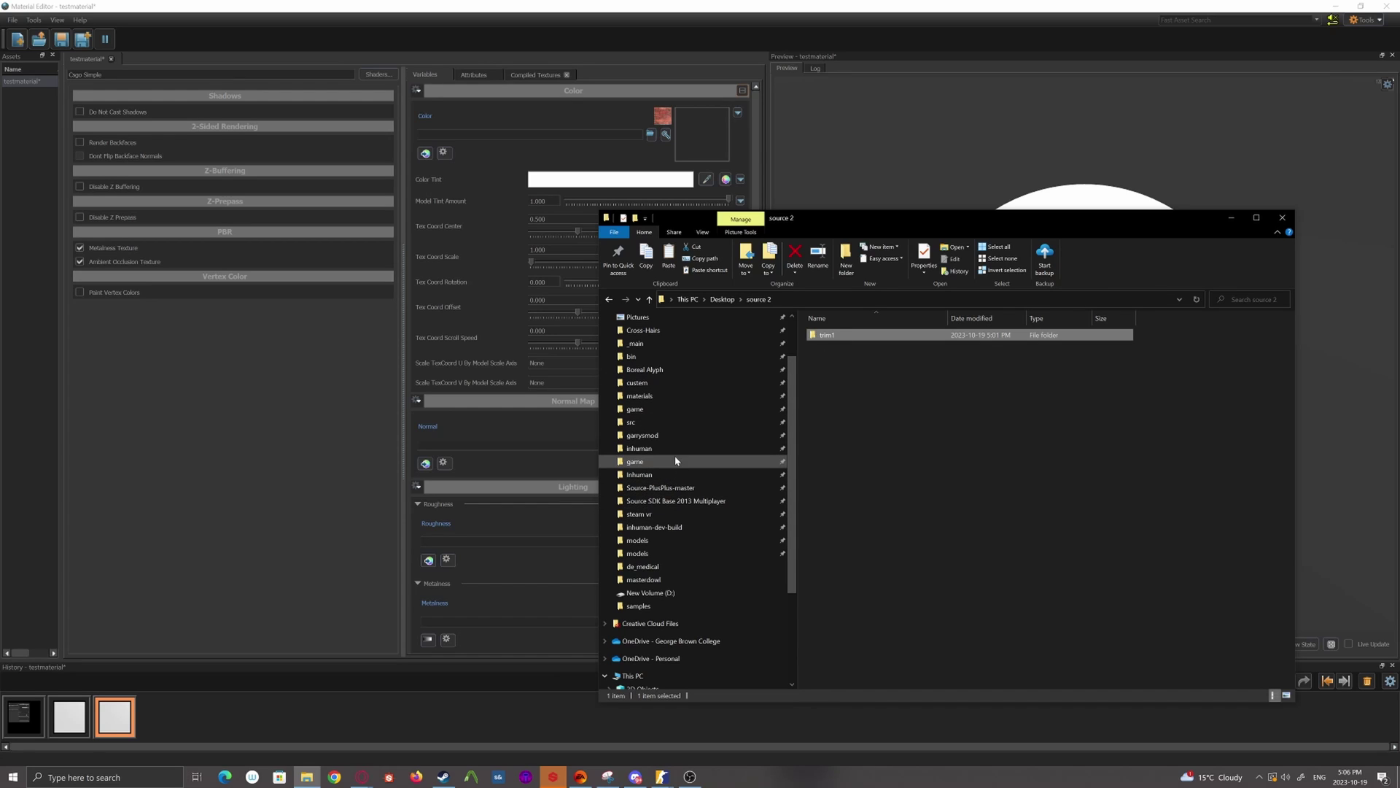
{"action": "left_click", "coordinate": [642, 435]}
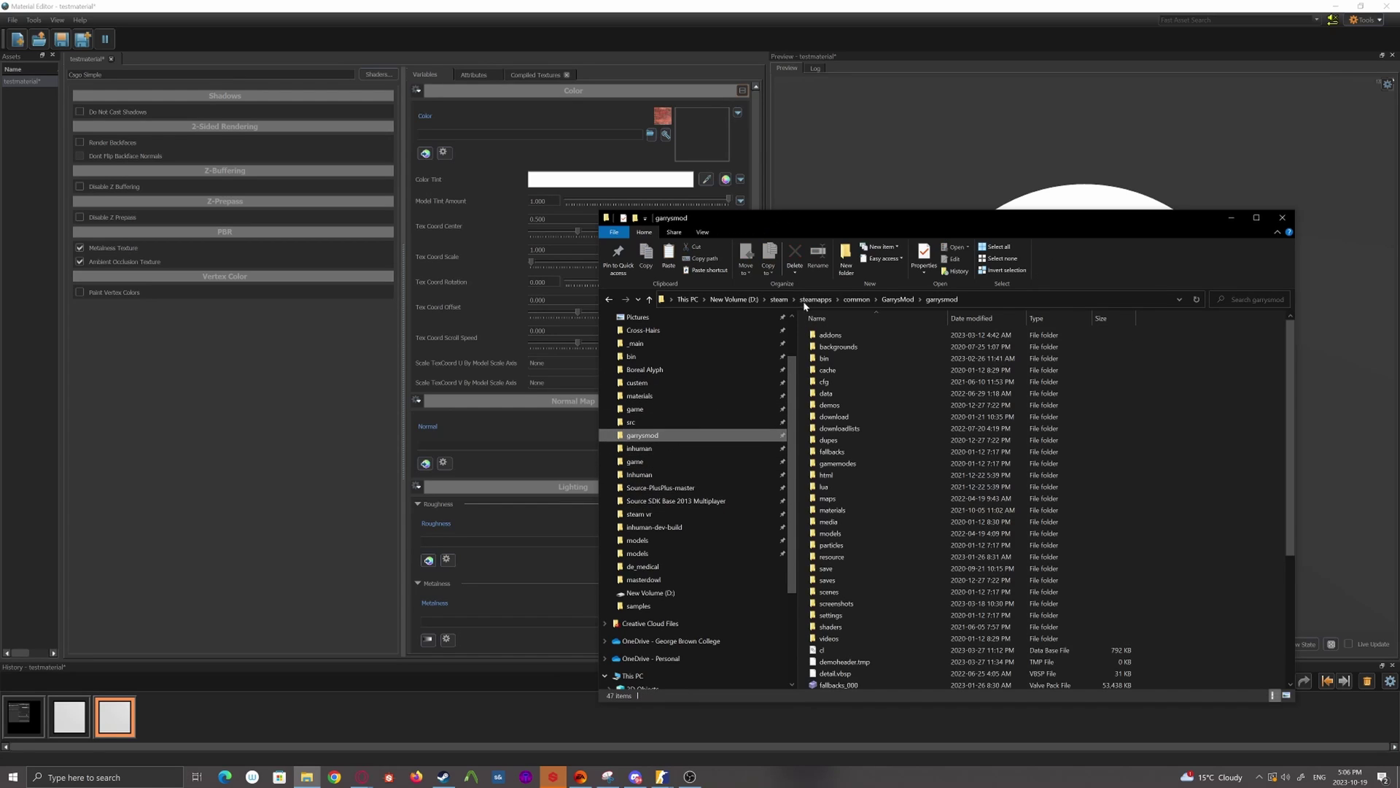
{"action": "left_click", "coordinate": [813, 299]}
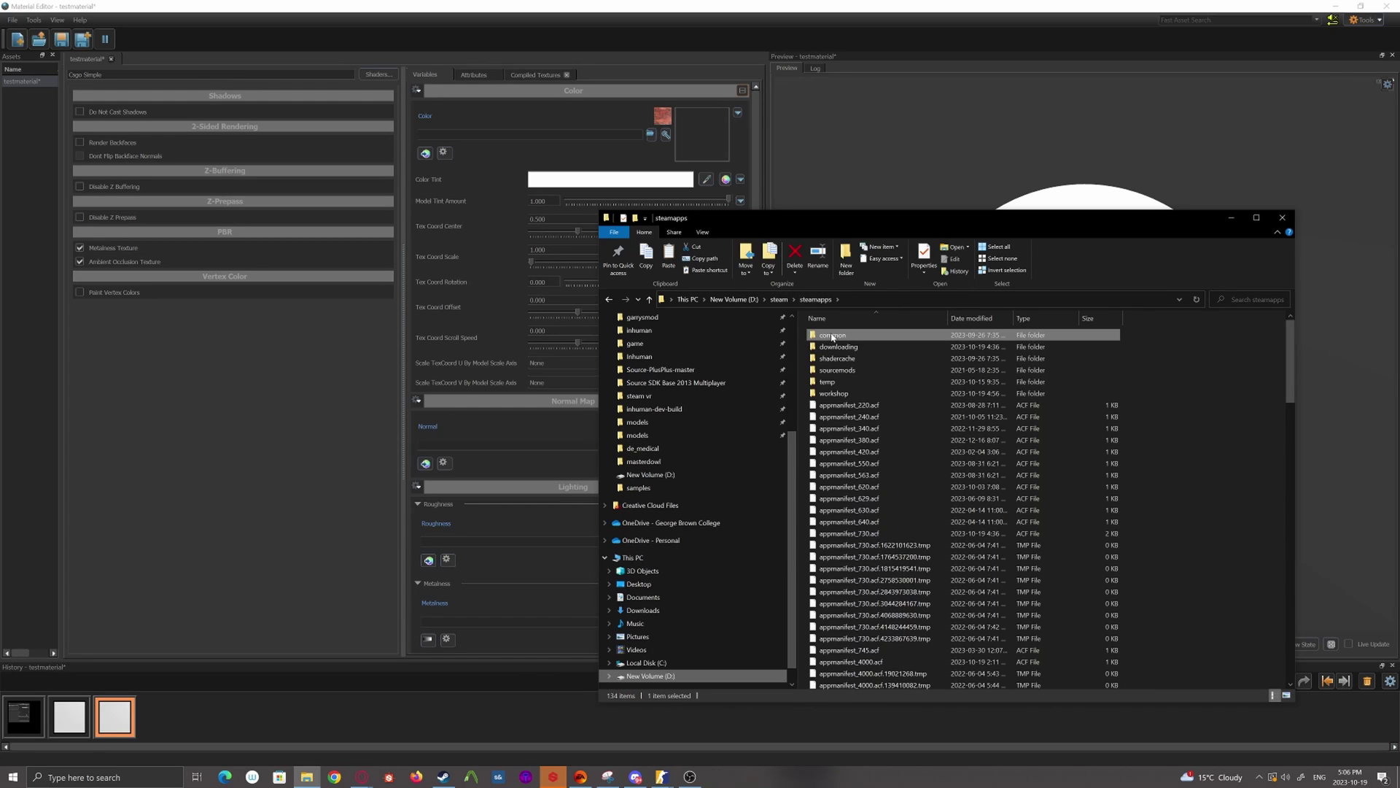
Navigate common > Counter-Strike Global Offensive > content > csgo_addons > de_medical
{"action": "double_click", "coordinate": [831, 335]}
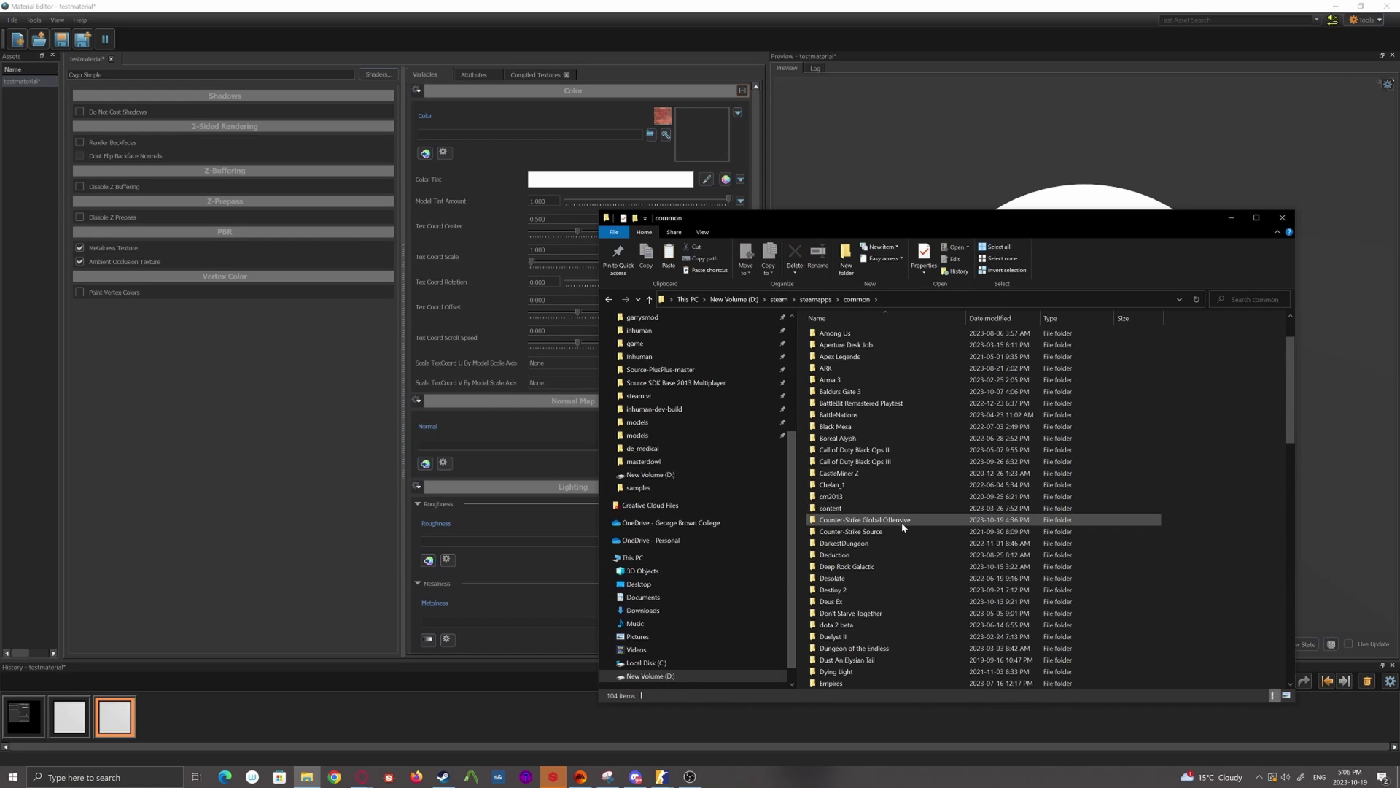
{"action": "double_click", "coordinate": [868, 580]}
{"action": "double_click", "coordinate": [825, 335]}
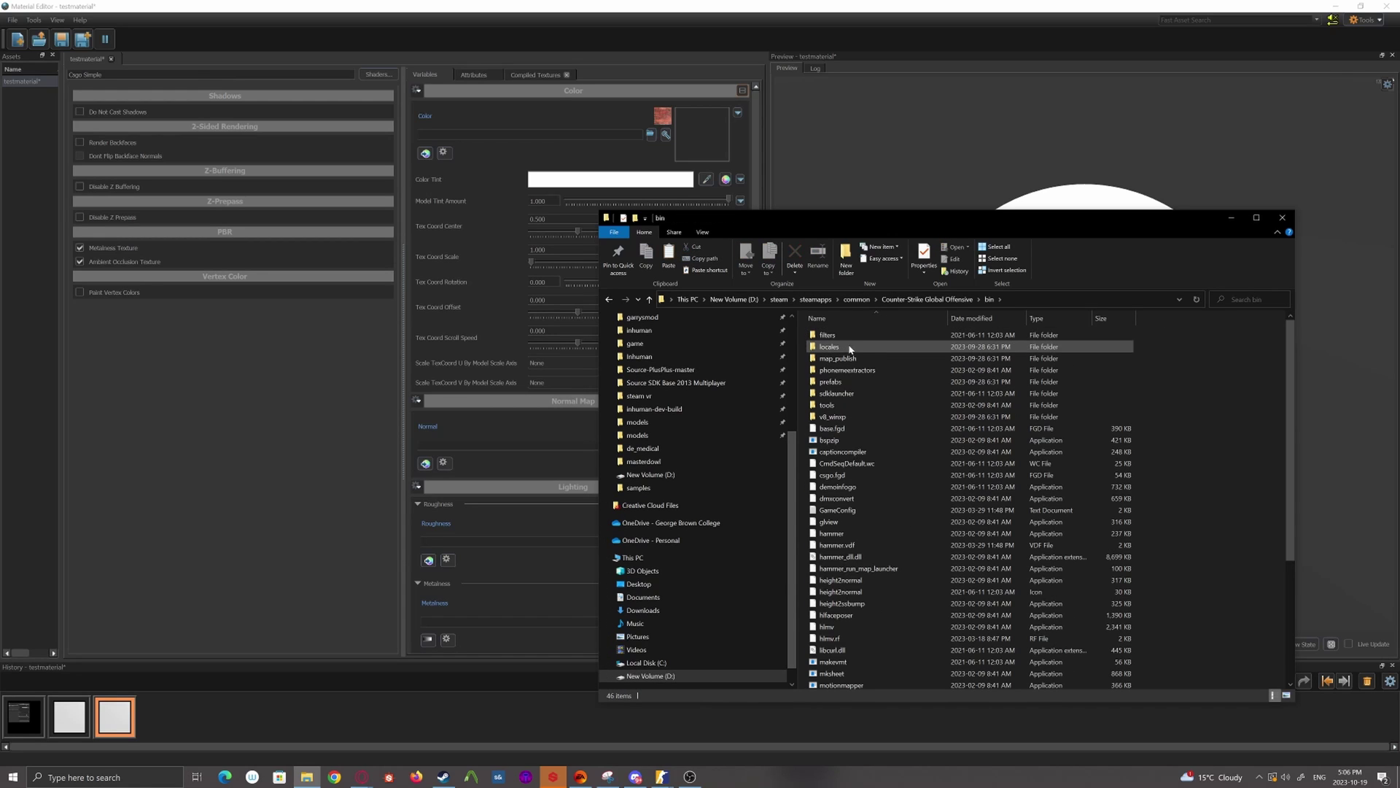
{"action": "left_click", "coordinate": [926, 299]}
{"action": "double_click", "coordinate": [863, 346]}
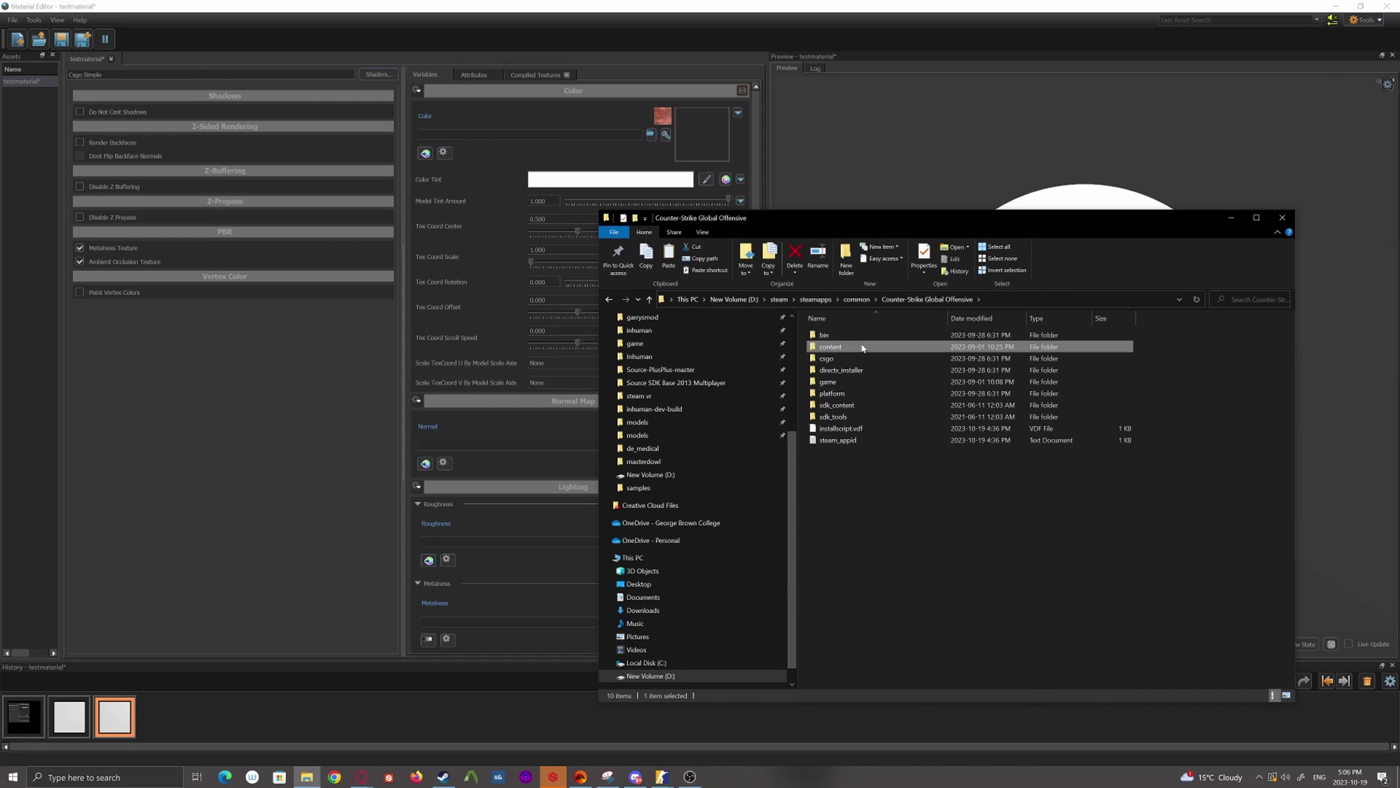
{"action": "double_click", "coordinate": [863, 371]}
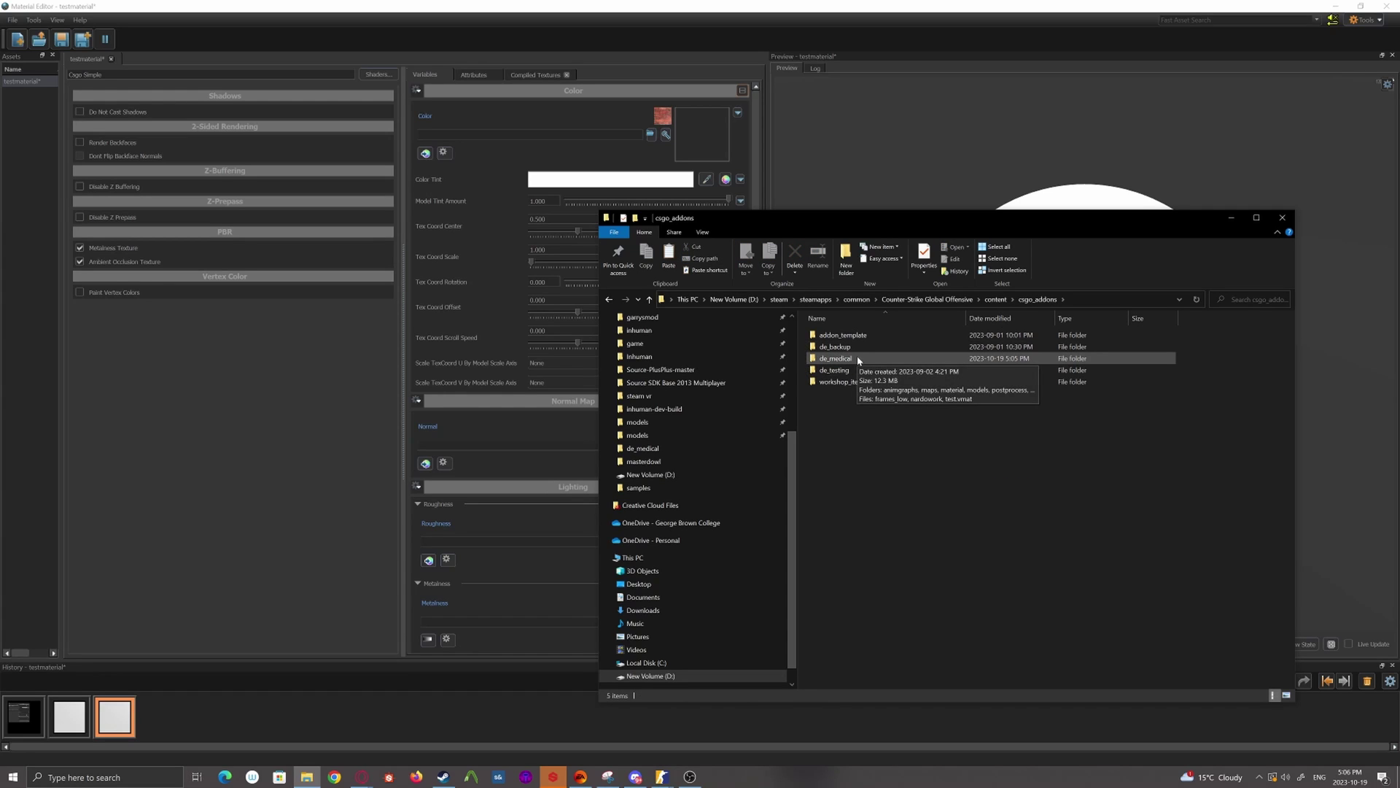
{"action": "double_click", "coordinate": [838, 370]}
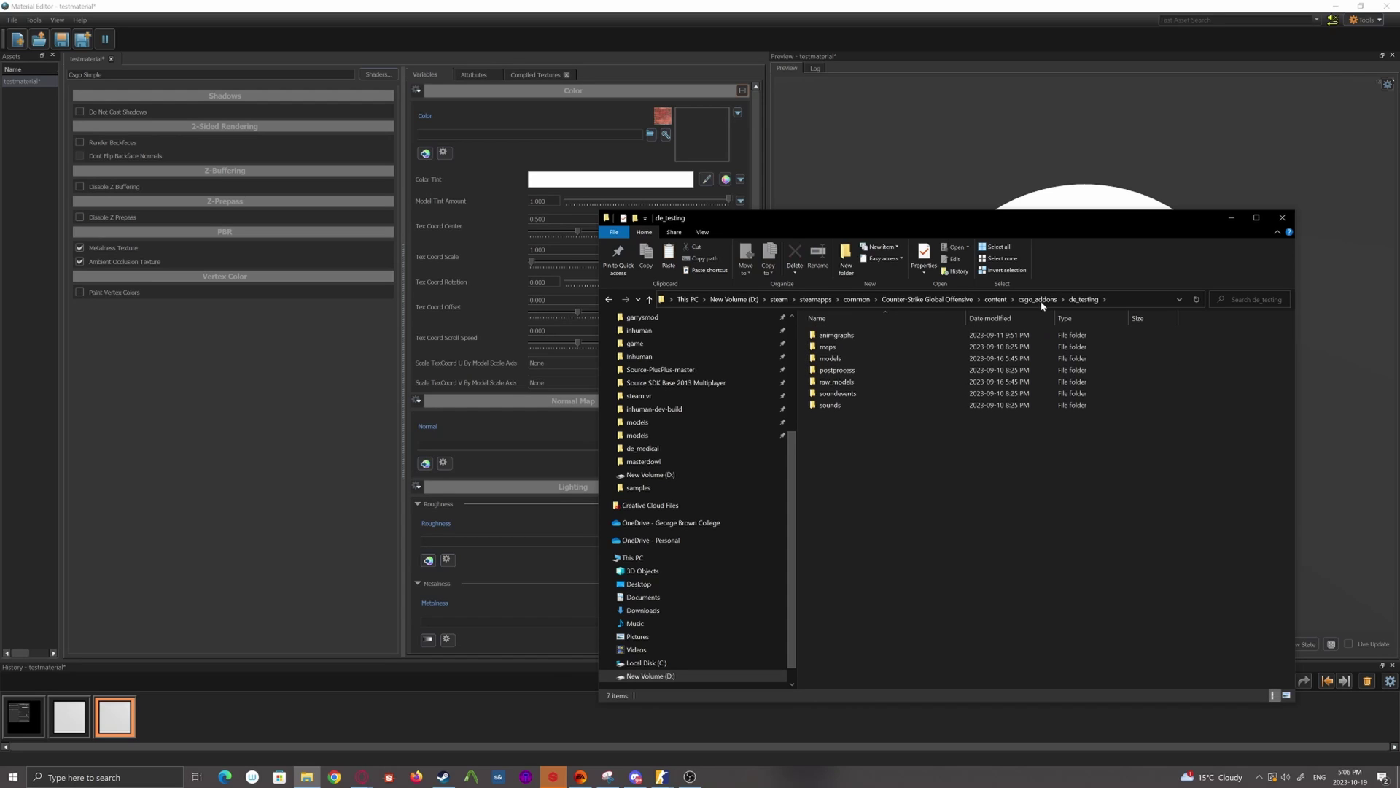
{"action": "key", "text": "BackSpace"}
{"action": "double_click", "coordinate": [846, 359]}
Create a new folder named 'textures' inside de_medical
{"action": "right_click", "coordinate": [889, 478]}
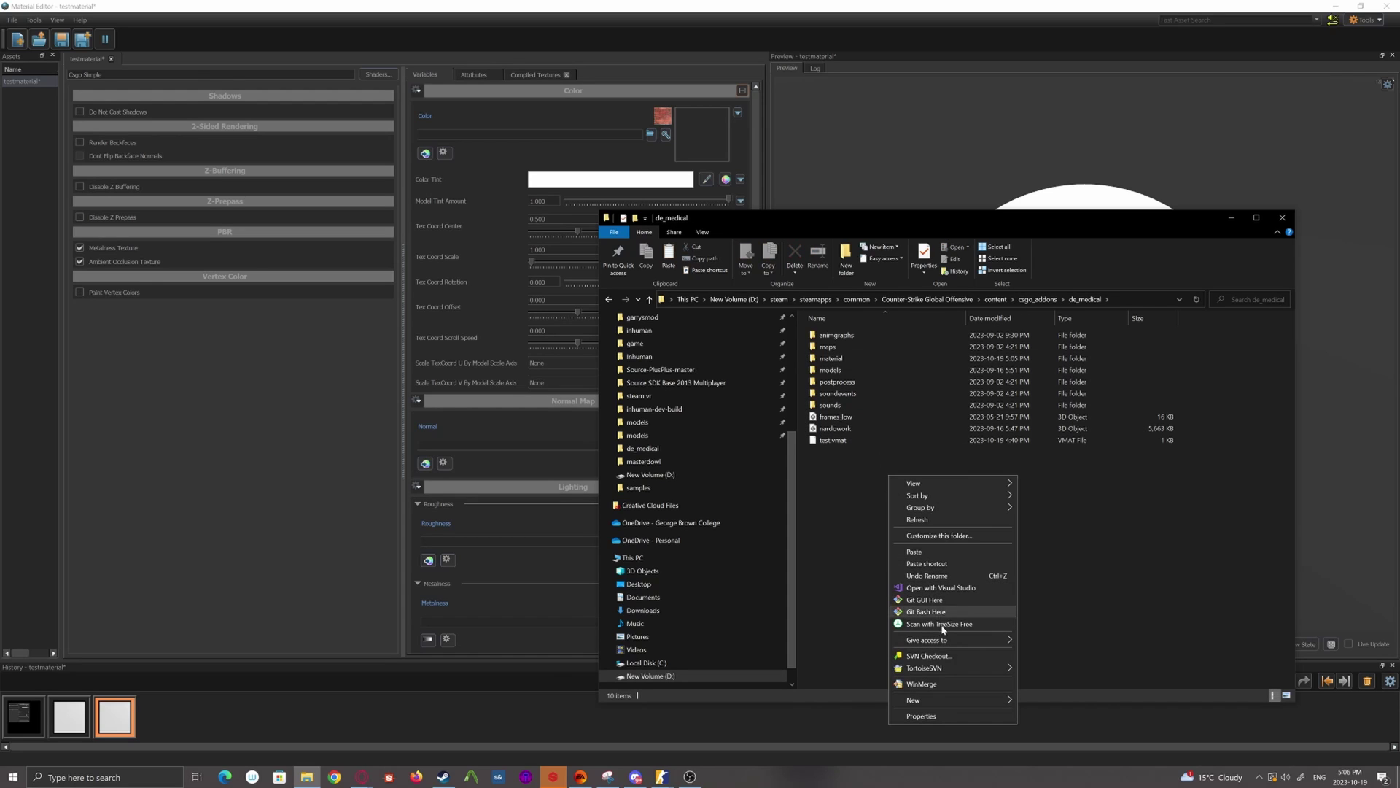
{"action": "mouse_move", "coordinate": [1005, 702]}
{"action": "left_click", "coordinate": [1059, 560]}
{"action": "type", "text": "textures"}
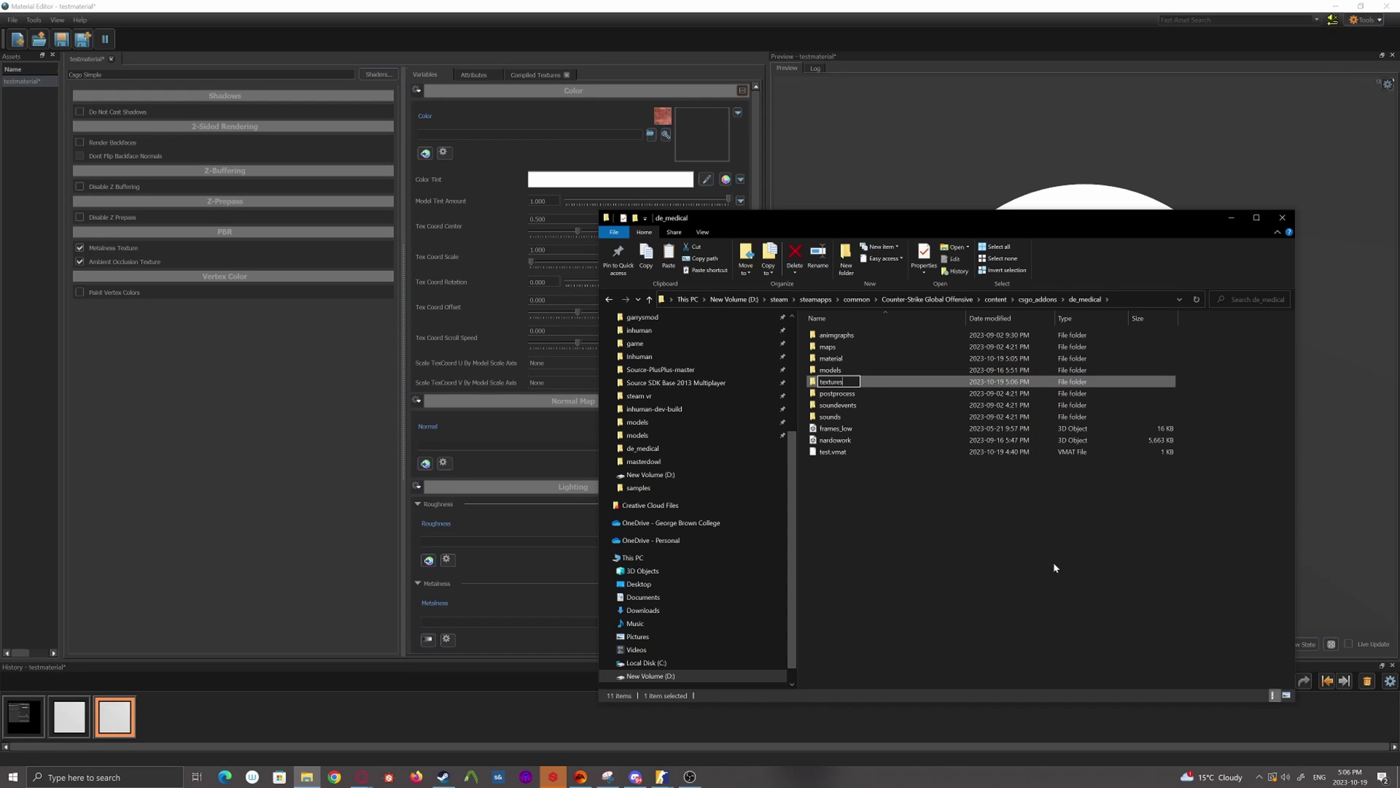
{"action": "key", "text": "Return"}
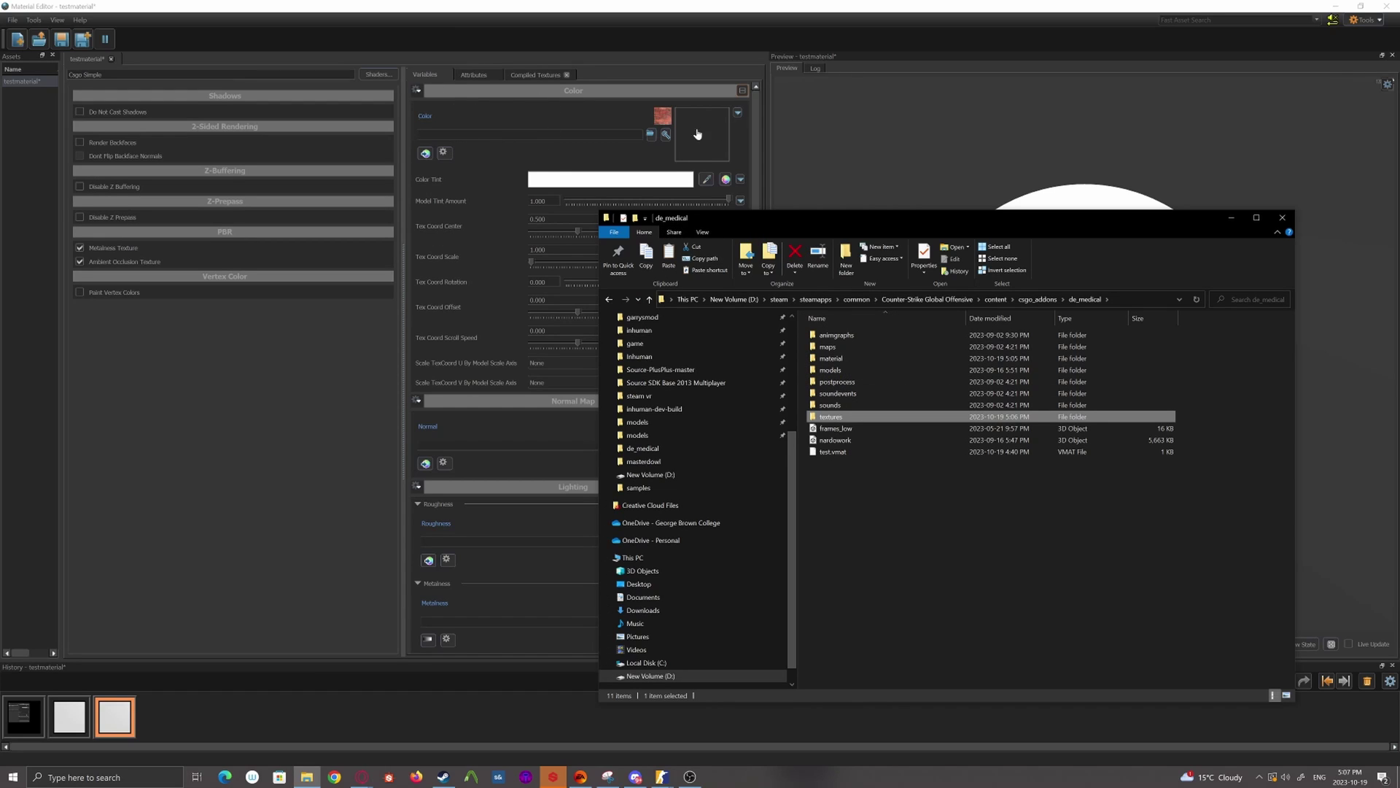
Paste the trim1 folder into textures and check its five texture images
{"action": "double_click", "coordinate": [831, 417]}
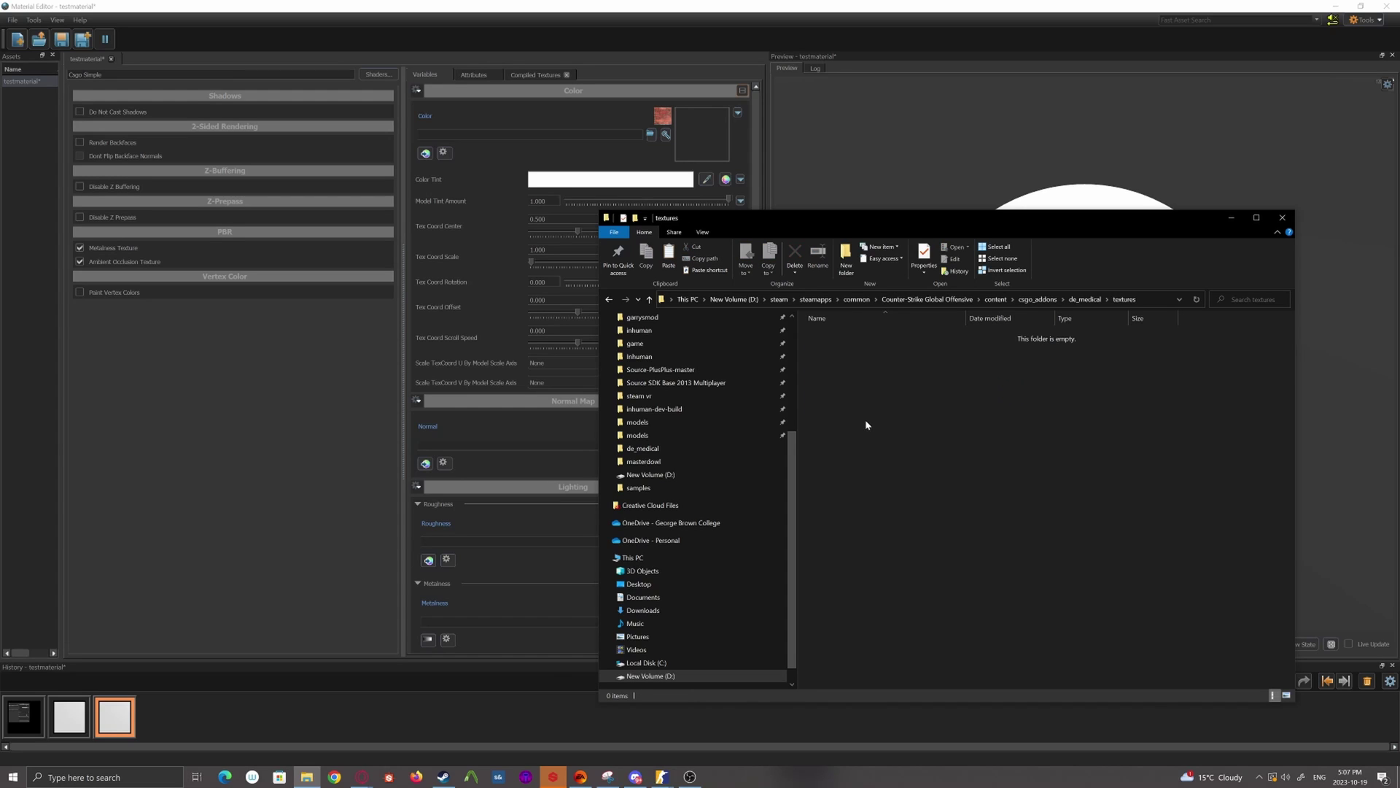
{"action": "key", "text": "ctrl+v"}
{"action": "double_click", "coordinate": [839, 337]}
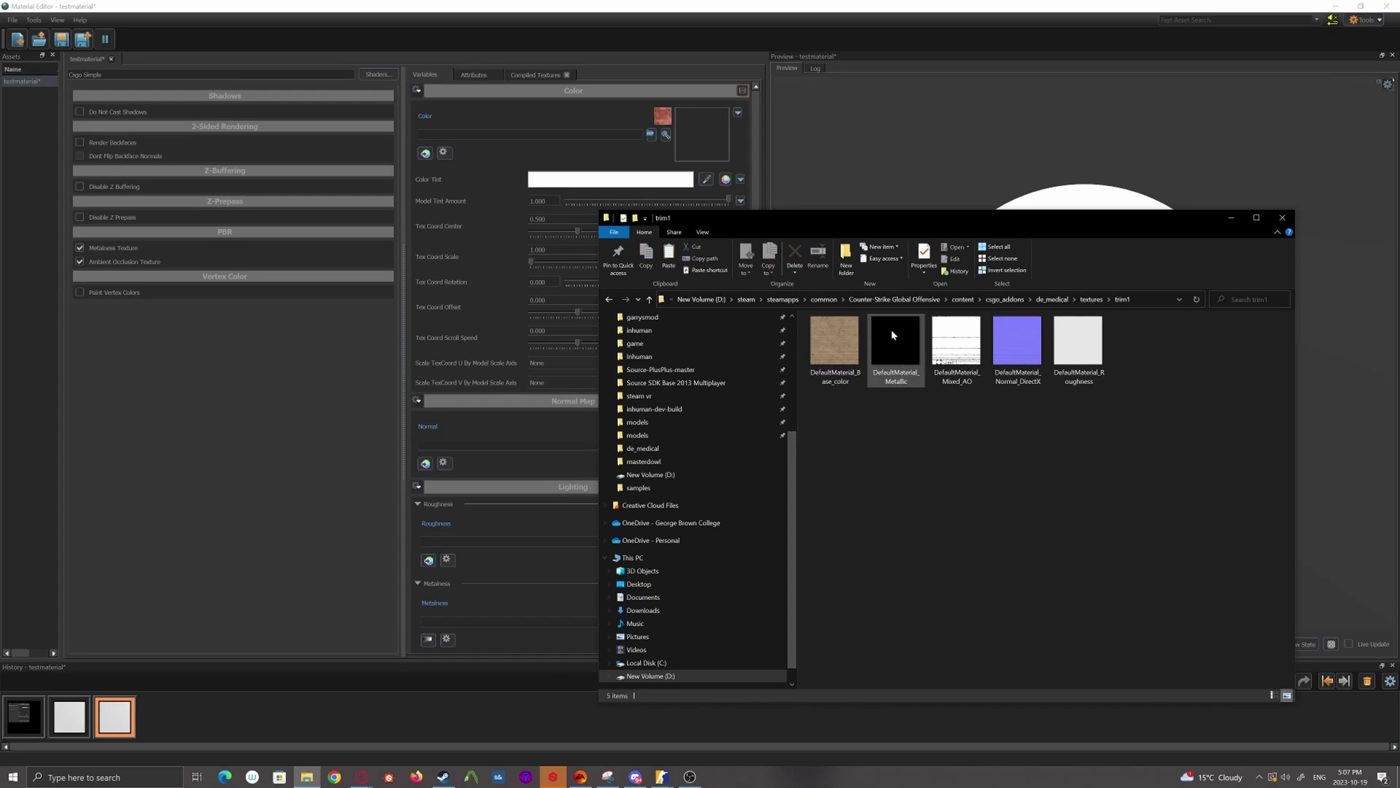
{"action": "key", "text": "BackSpace"}
{"action": "right_click", "coordinate": [839, 337]}
{"action": "left_click", "coordinate": [903, 742]}
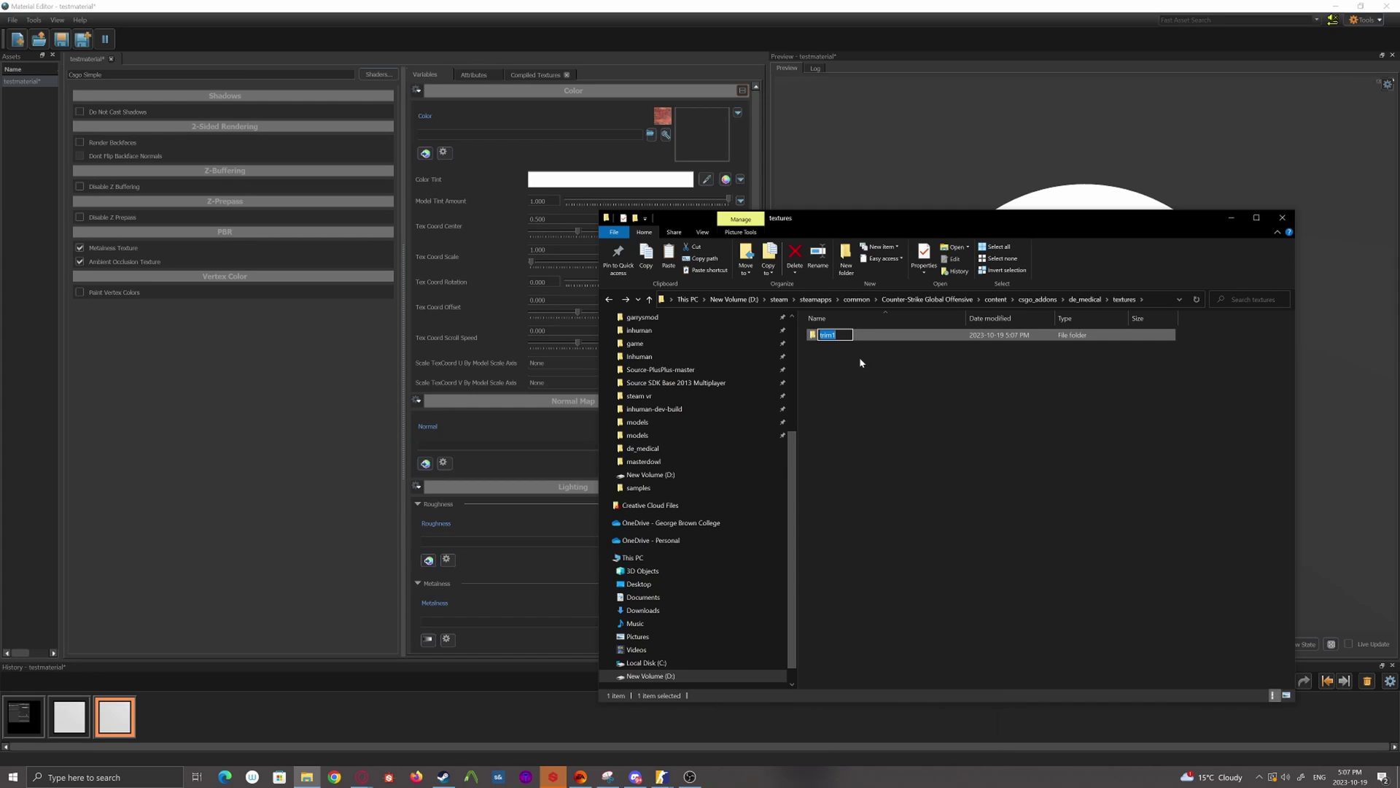
{"action": "left_click", "coordinate": [619, 157]}
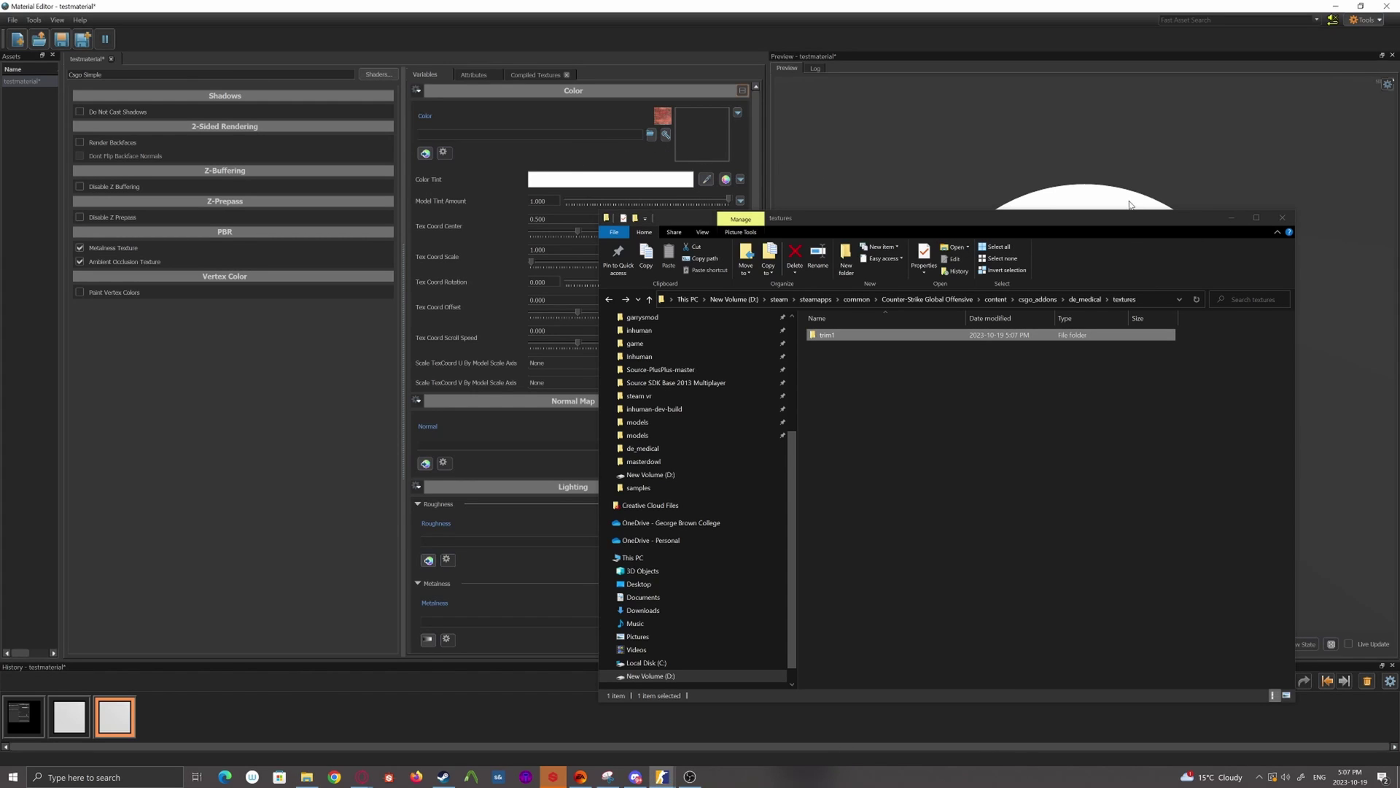
Assign defaultmaterial_base_color.png from trim1 to the Color slot via the Texture Browser
{"action": "left_click", "coordinate": [539, 9]}
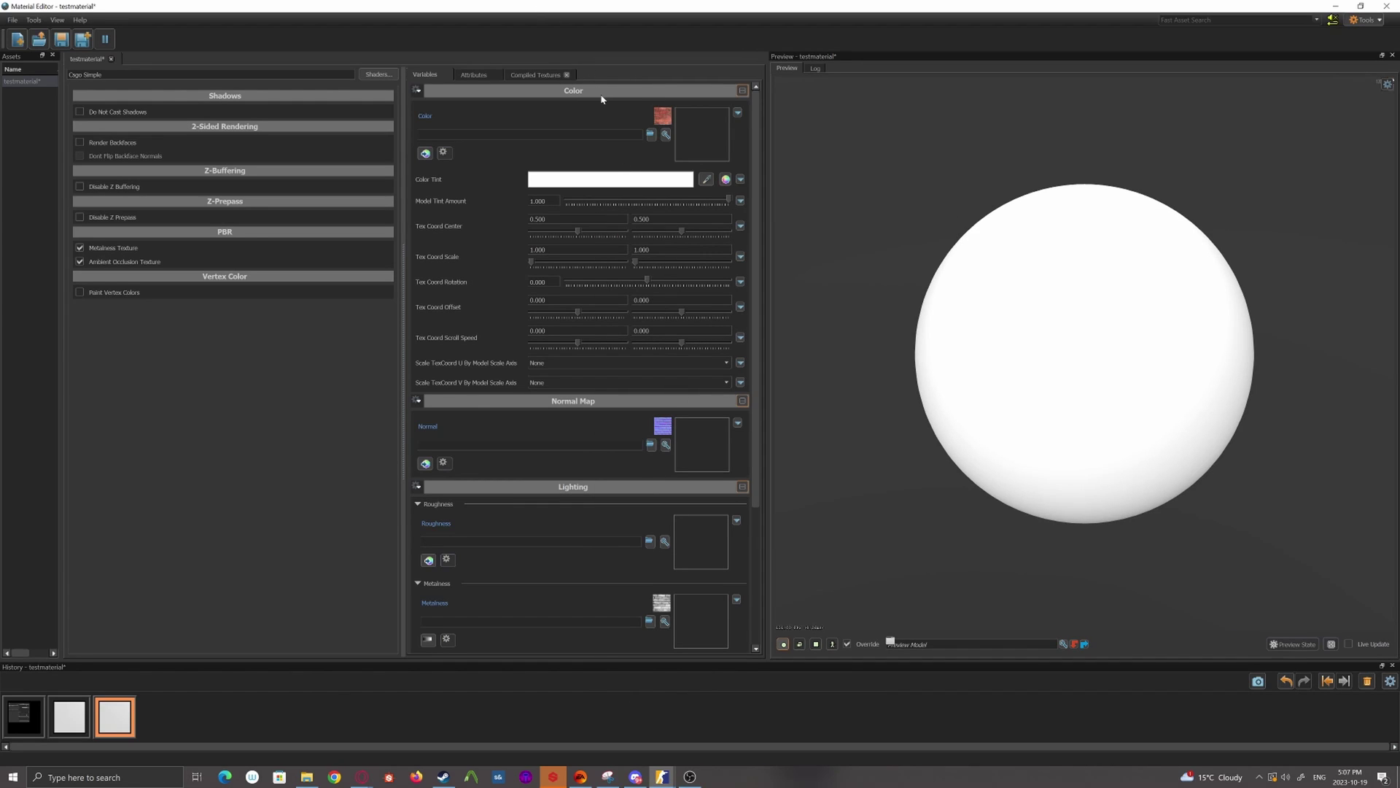
{"action": "left_click", "coordinate": [666, 135]}
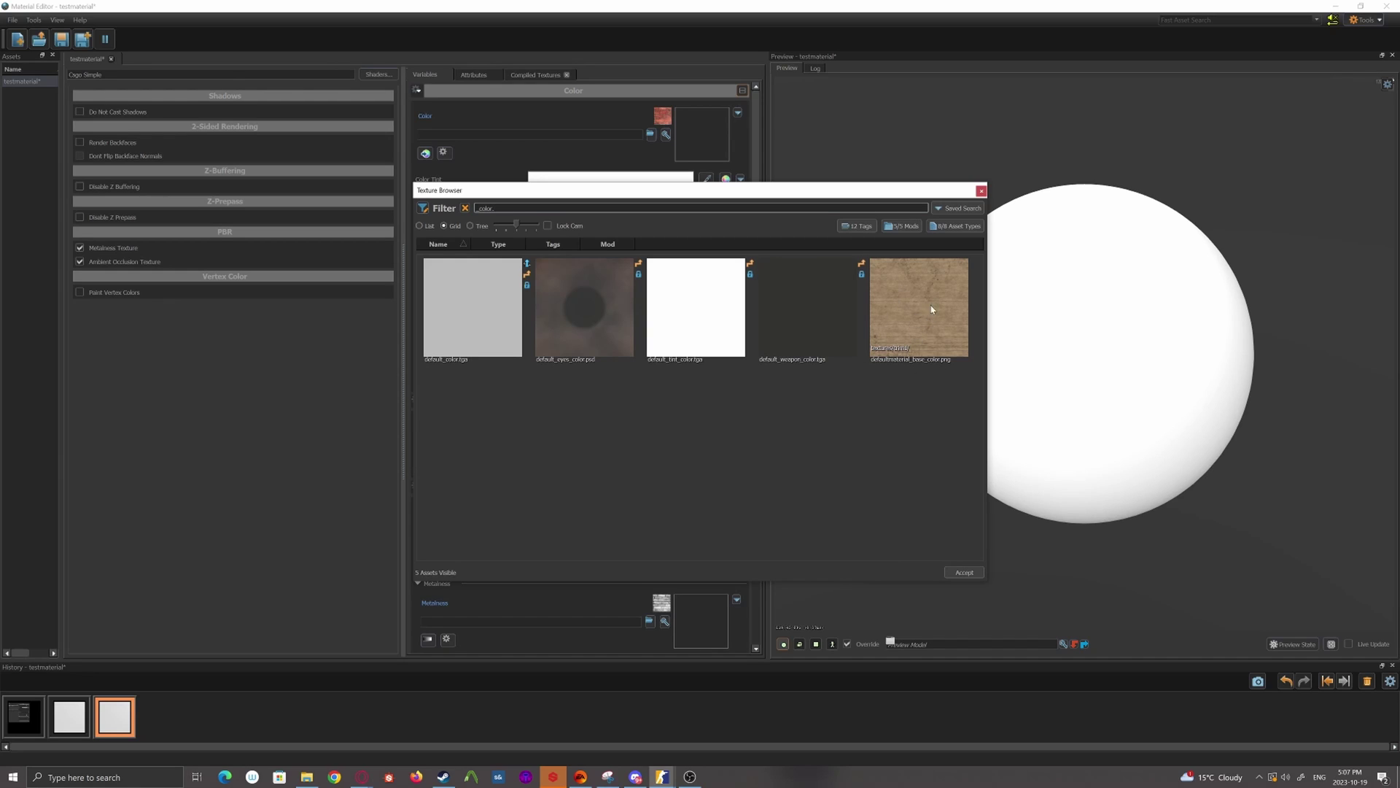
{"action": "key", "text": "ctrl+a"}
{"action": "type", "text": "trim1"}
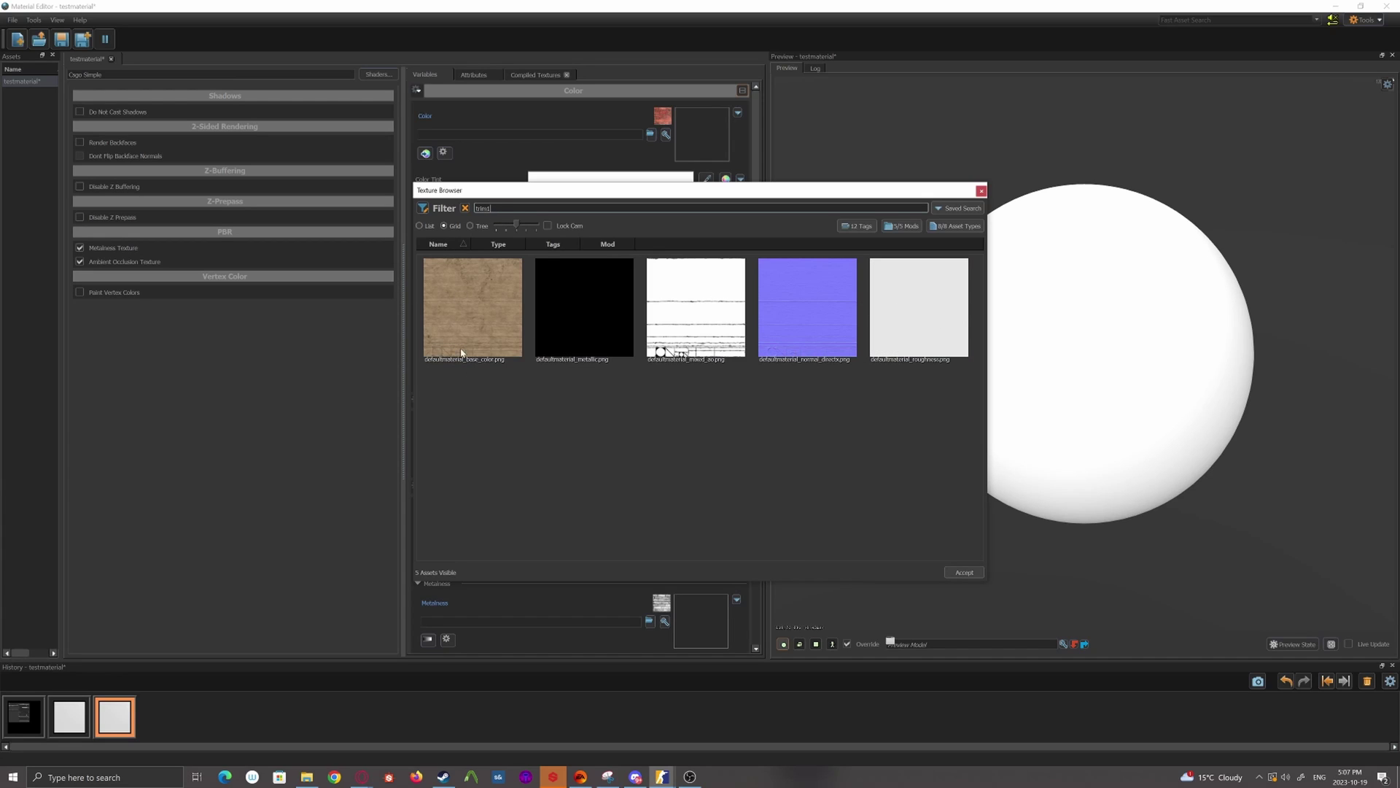
{"action": "double_click", "coordinate": [460, 315]}
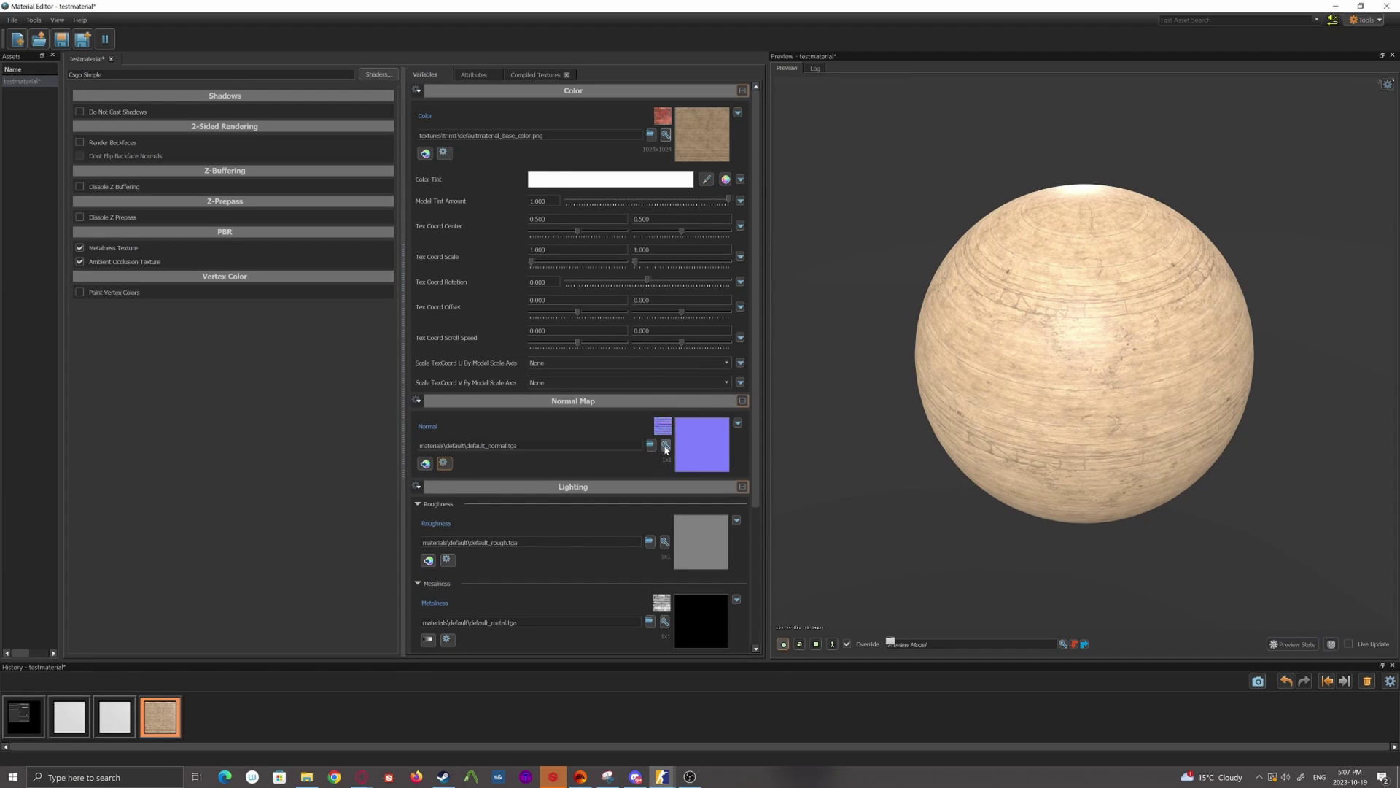
Assign the trim1 normal map and roughness texture to the Normal and Roughness slots
{"action": "left_click", "coordinate": [665, 446]}
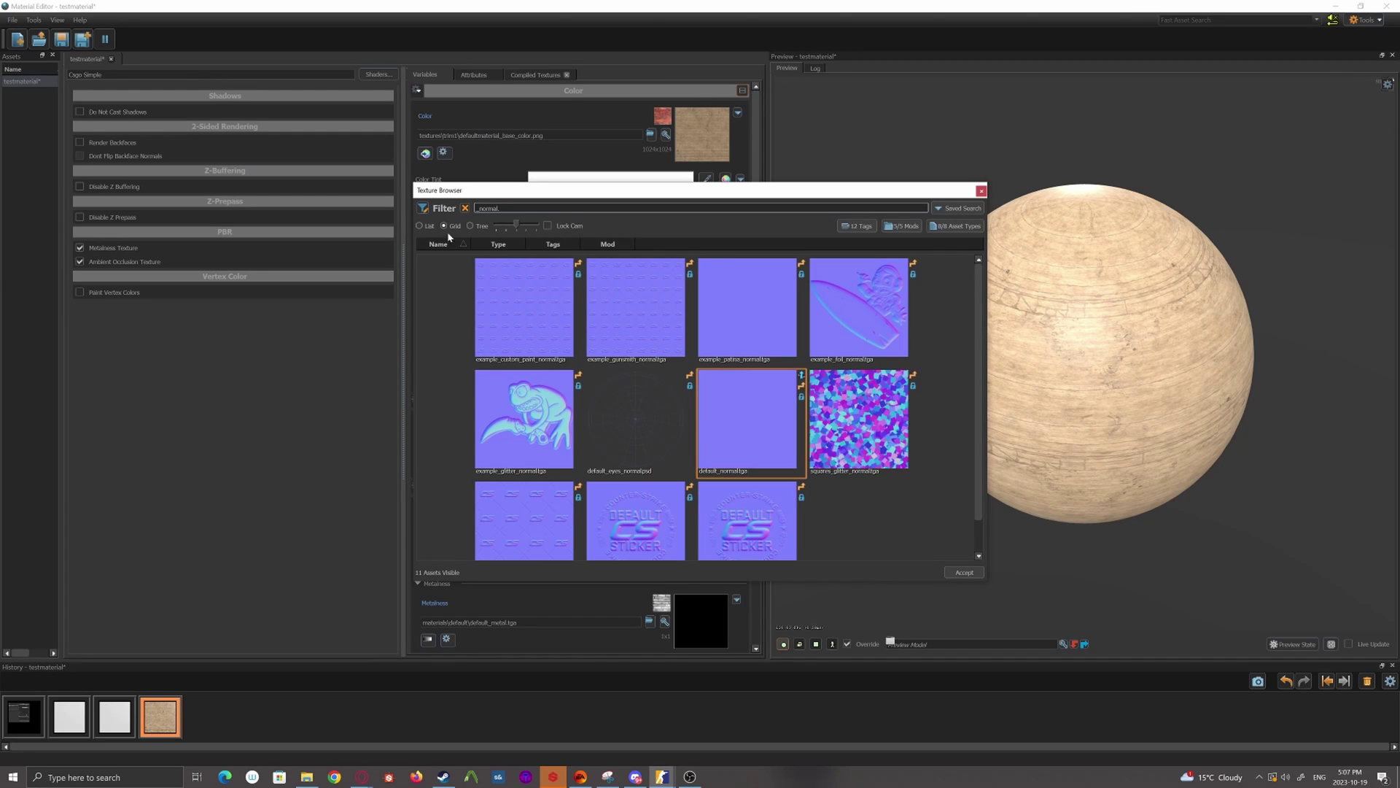
{"action": "type", "text": "defaultmaterial"}
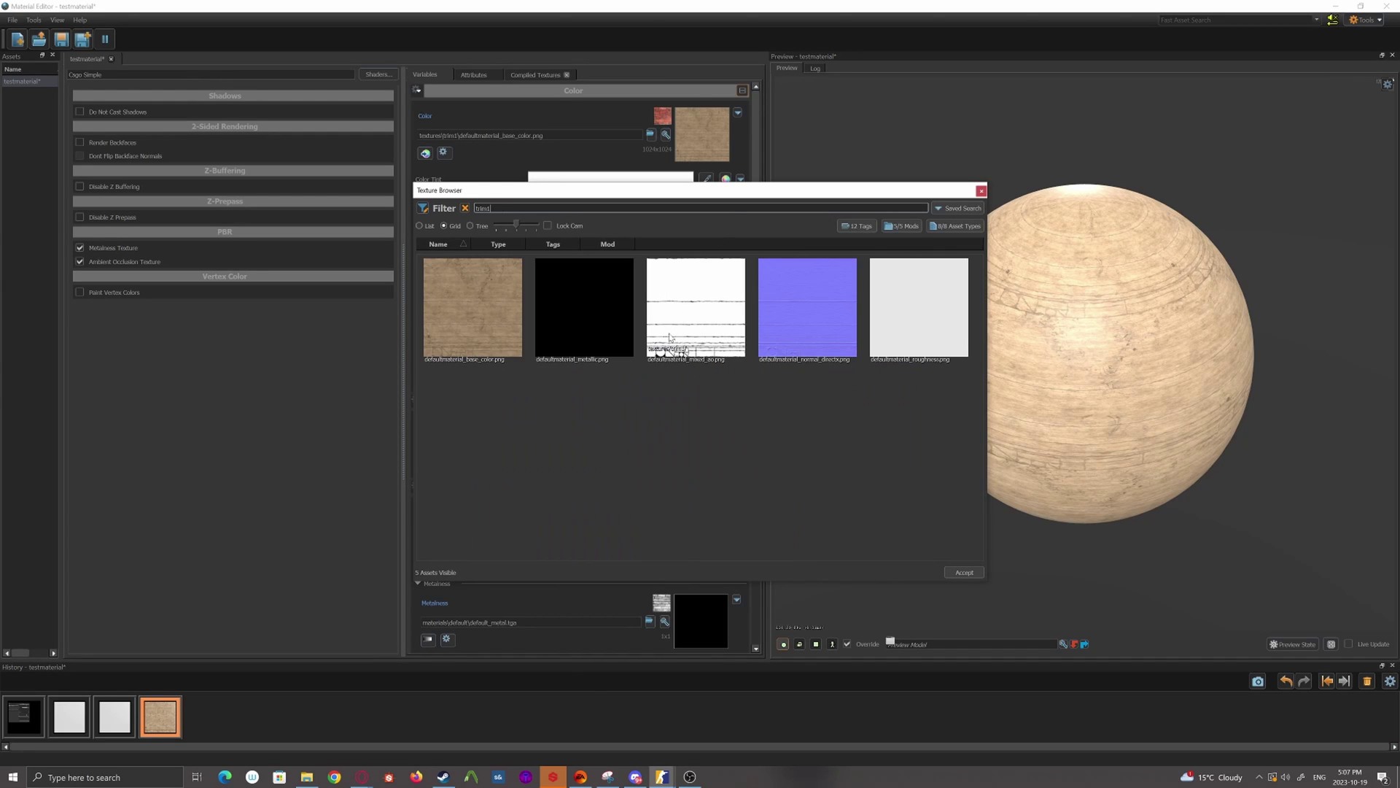
{"action": "double_click", "coordinate": [807, 307]}
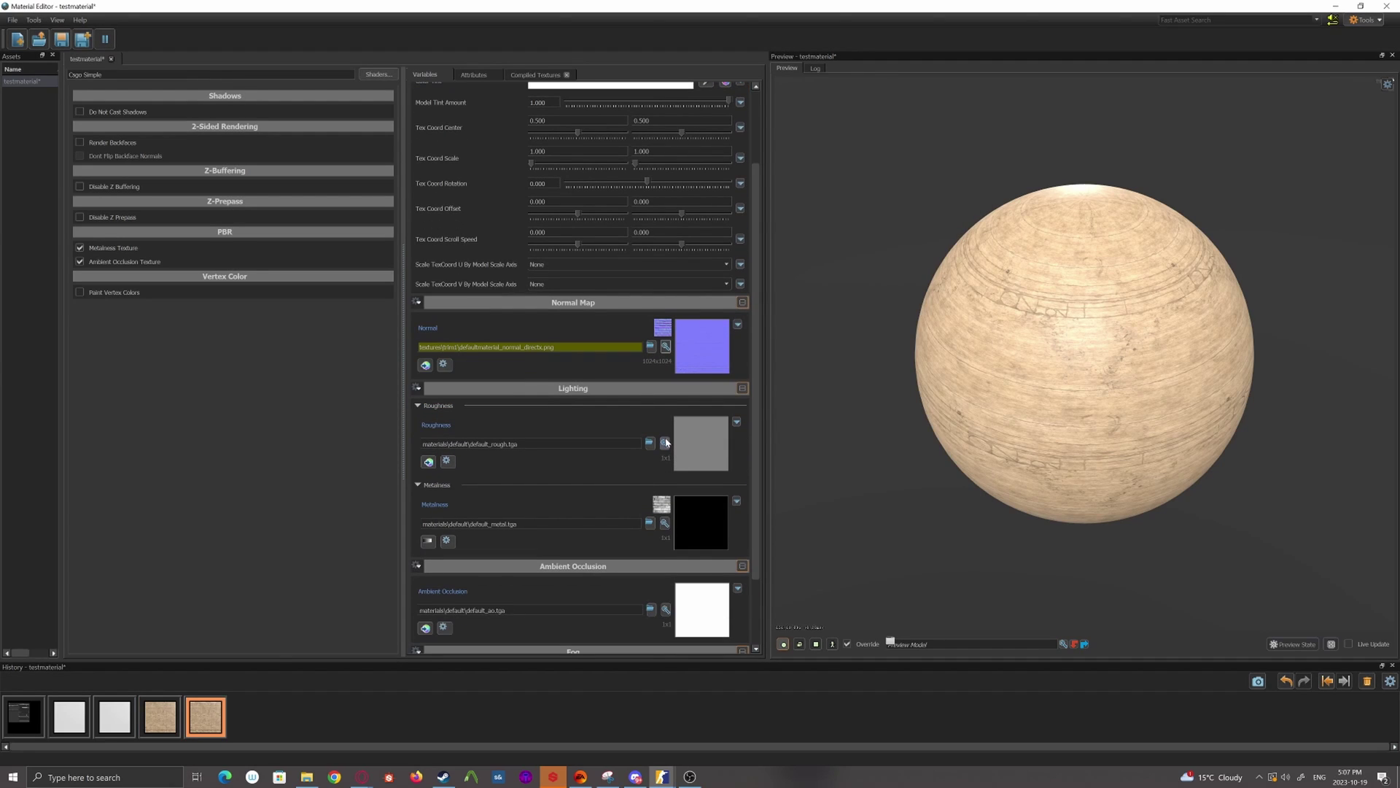
{"action": "left_click", "coordinate": [664, 443]}
{"action": "key", "text": "ctrl+a"}
{"action": "type", "text": "trim1"}
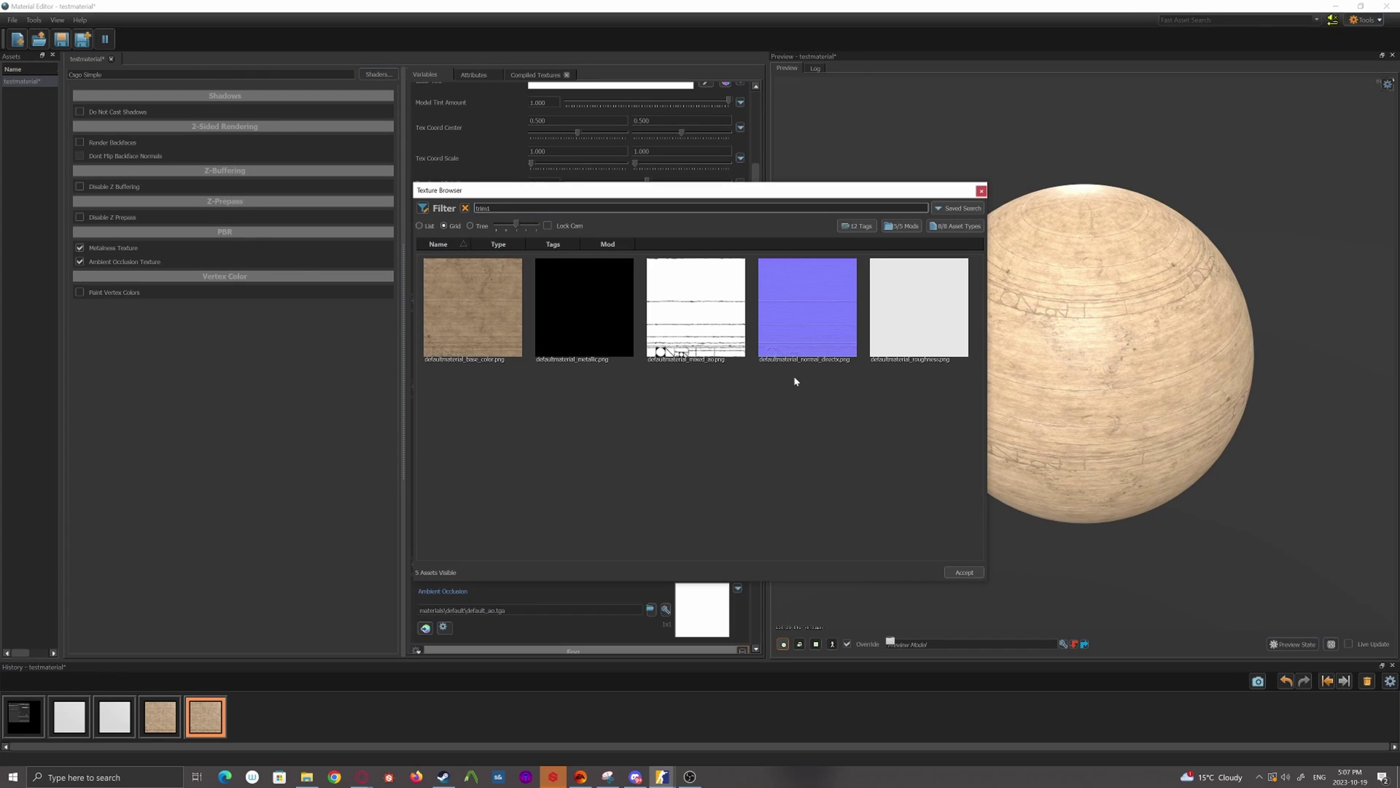
{"action": "double_click", "coordinate": [891, 313]}
Assign the trim1 metallic and mixed AO textures to Metalness and Ambient Occlusion
{"action": "scroll", "coordinate": [664, 437], "scroll_direction": "down", "scroll_amount": 1}
{"action": "left_click", "coordinate": [664, 437]}
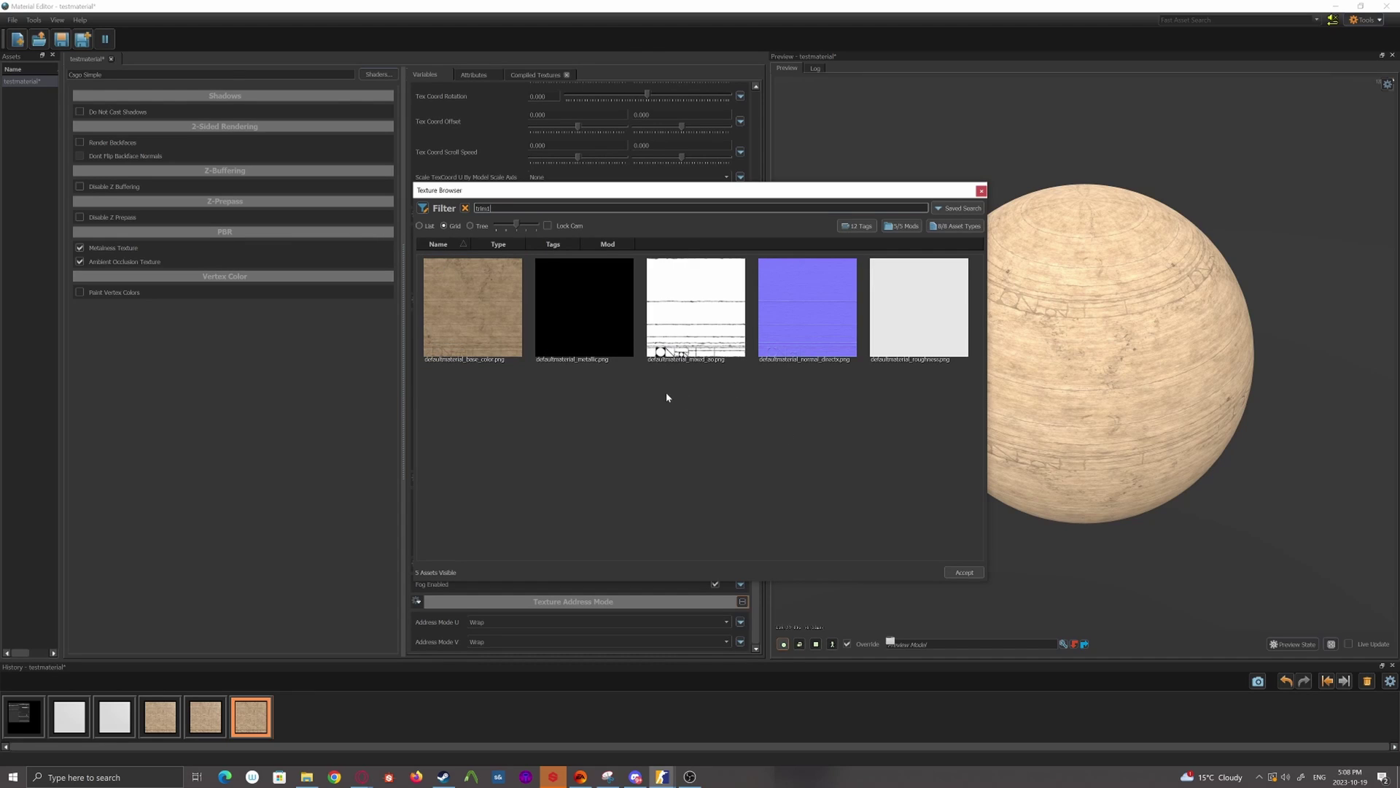
{"action": "double_click", "coordinate": [604, 311]}
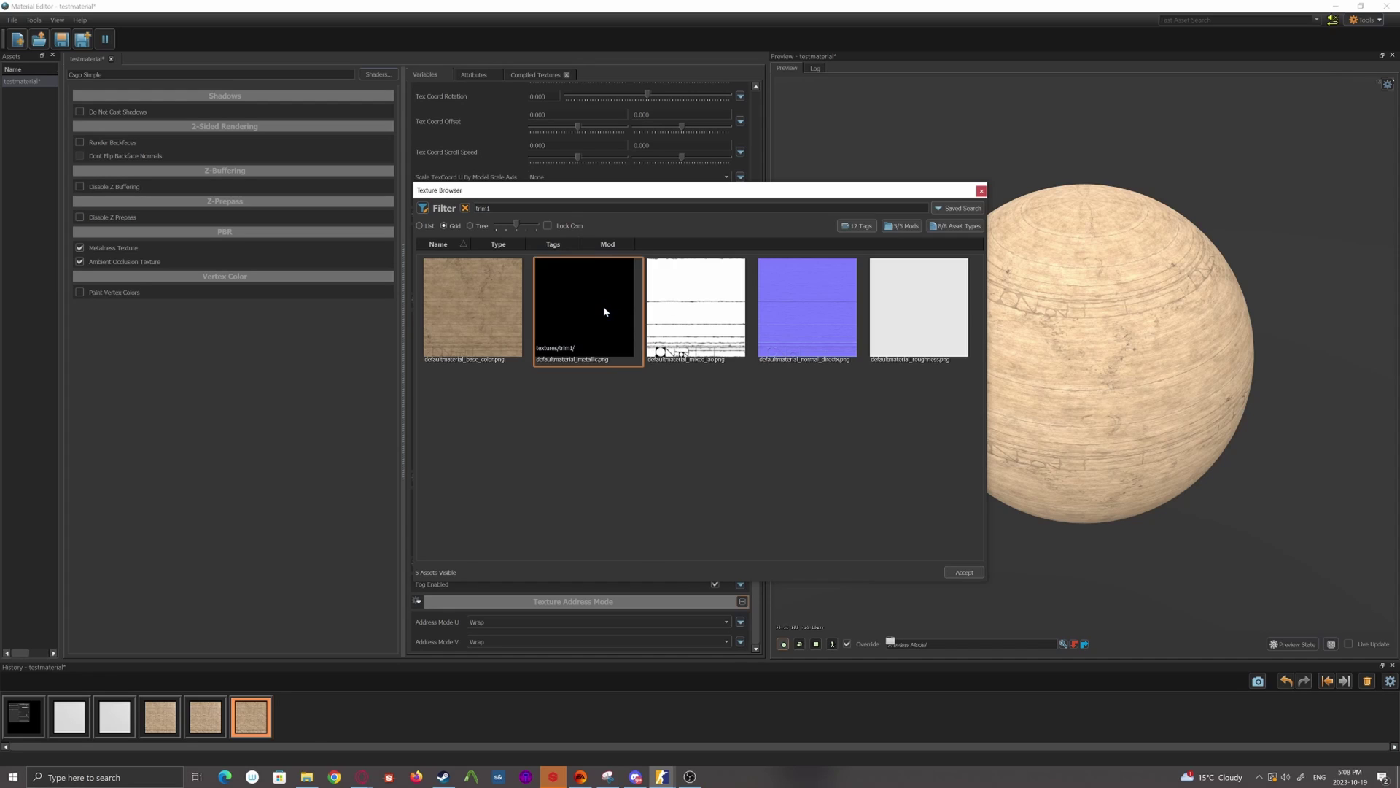
{"action": "left_click", "coordinate": [666, 523]}
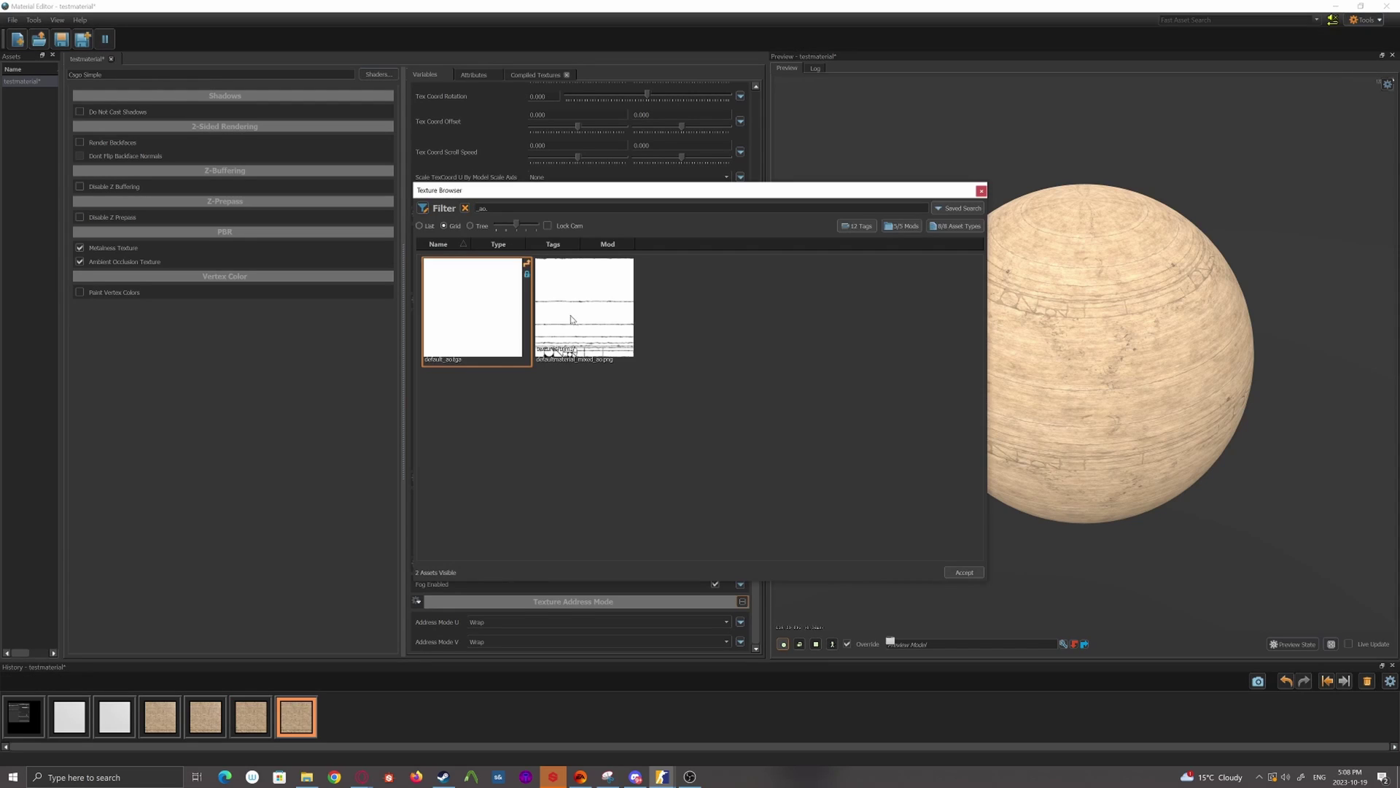
{"action": "type", "text": "trim1"}
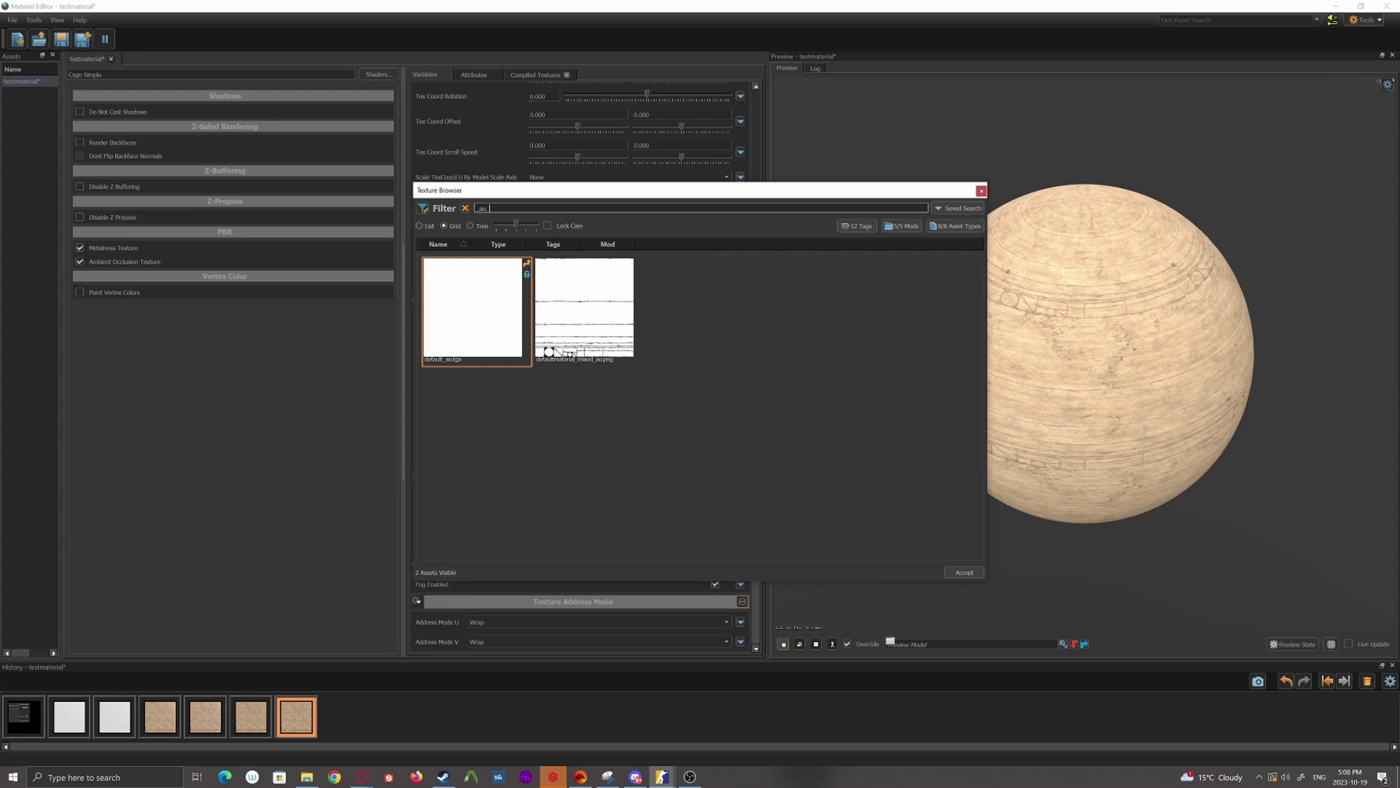
{"action": "left_click", "coordinate": [686, 314]}
{"action": "double_click", "coordinate": [686, 313]}
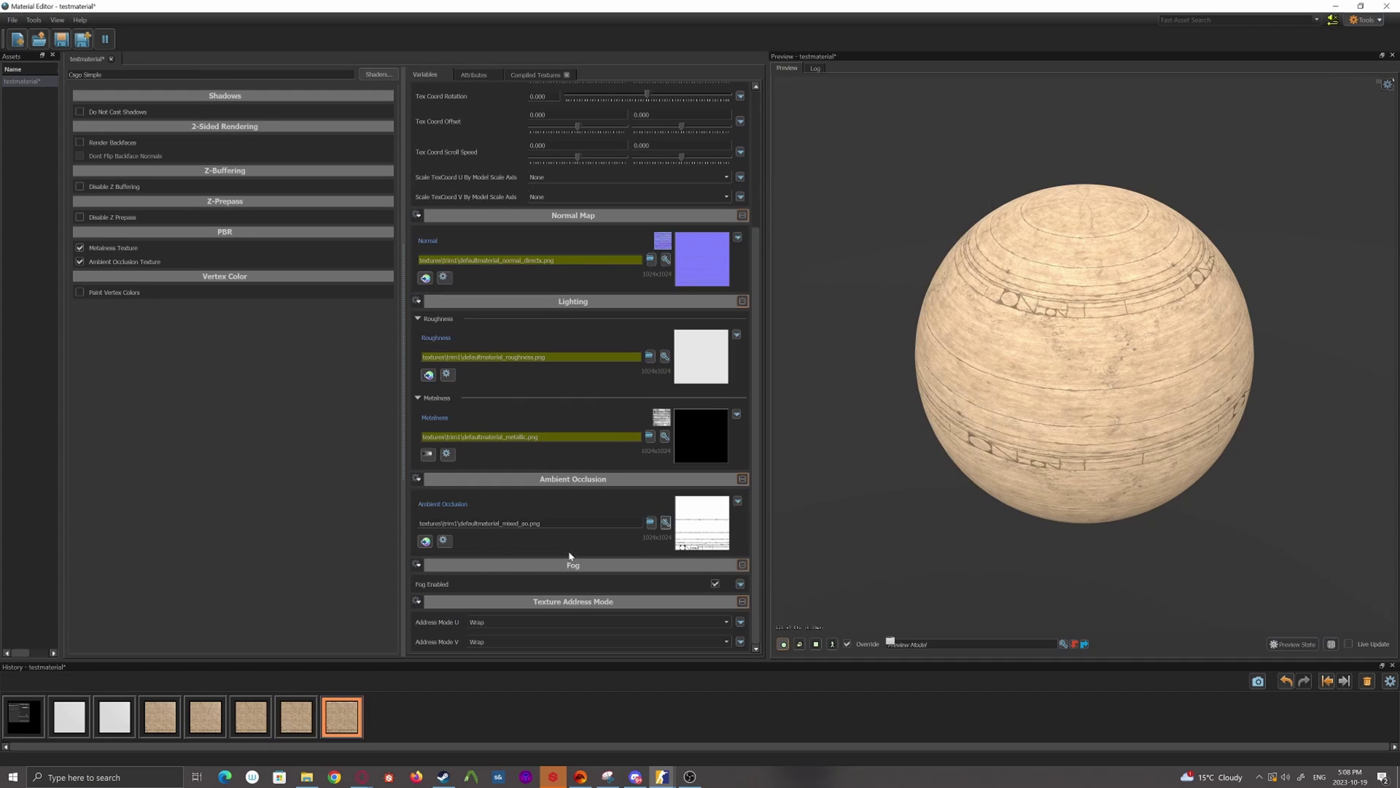
Save testmaterial with Ctrl+S so no unsaved-changes asterisk remains
{"action": "key", "text": "ctrl+s"}
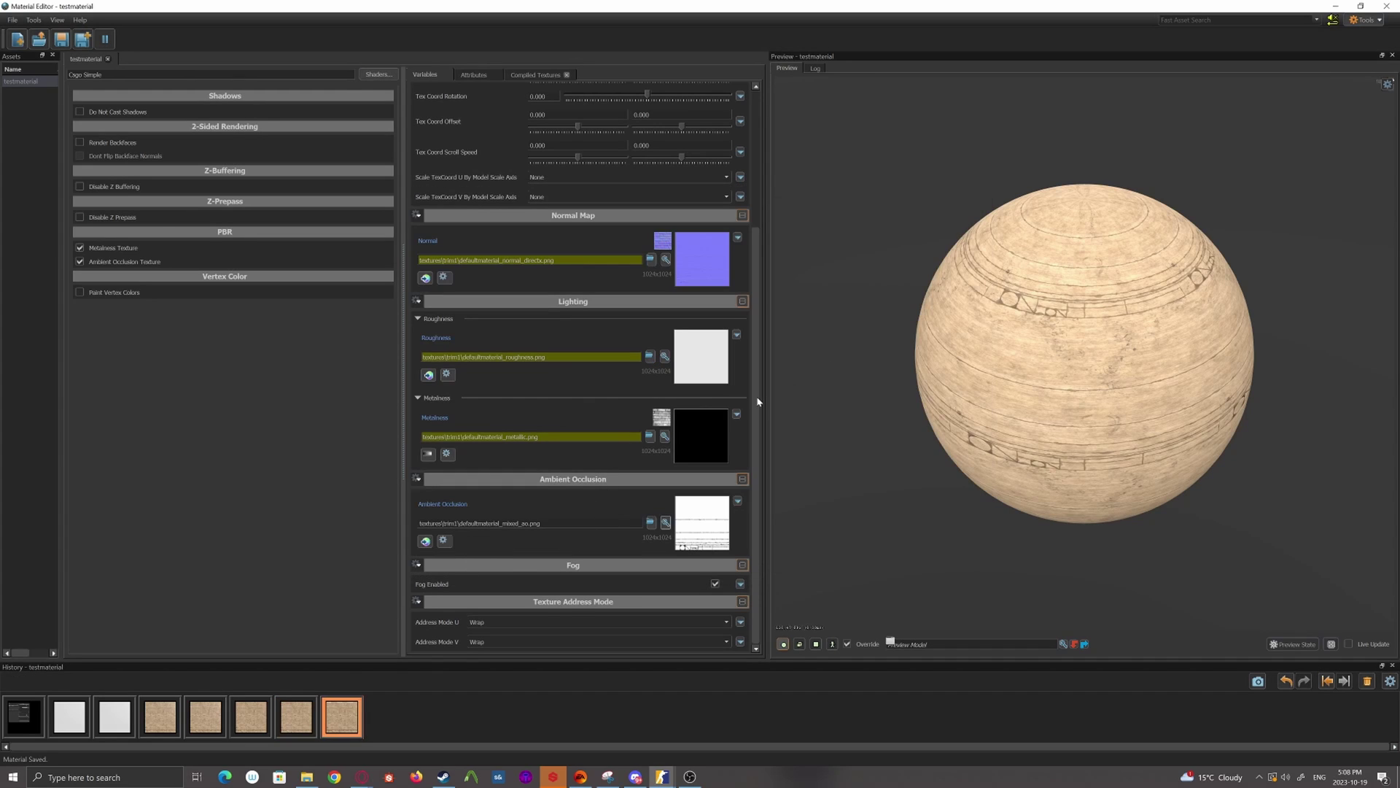